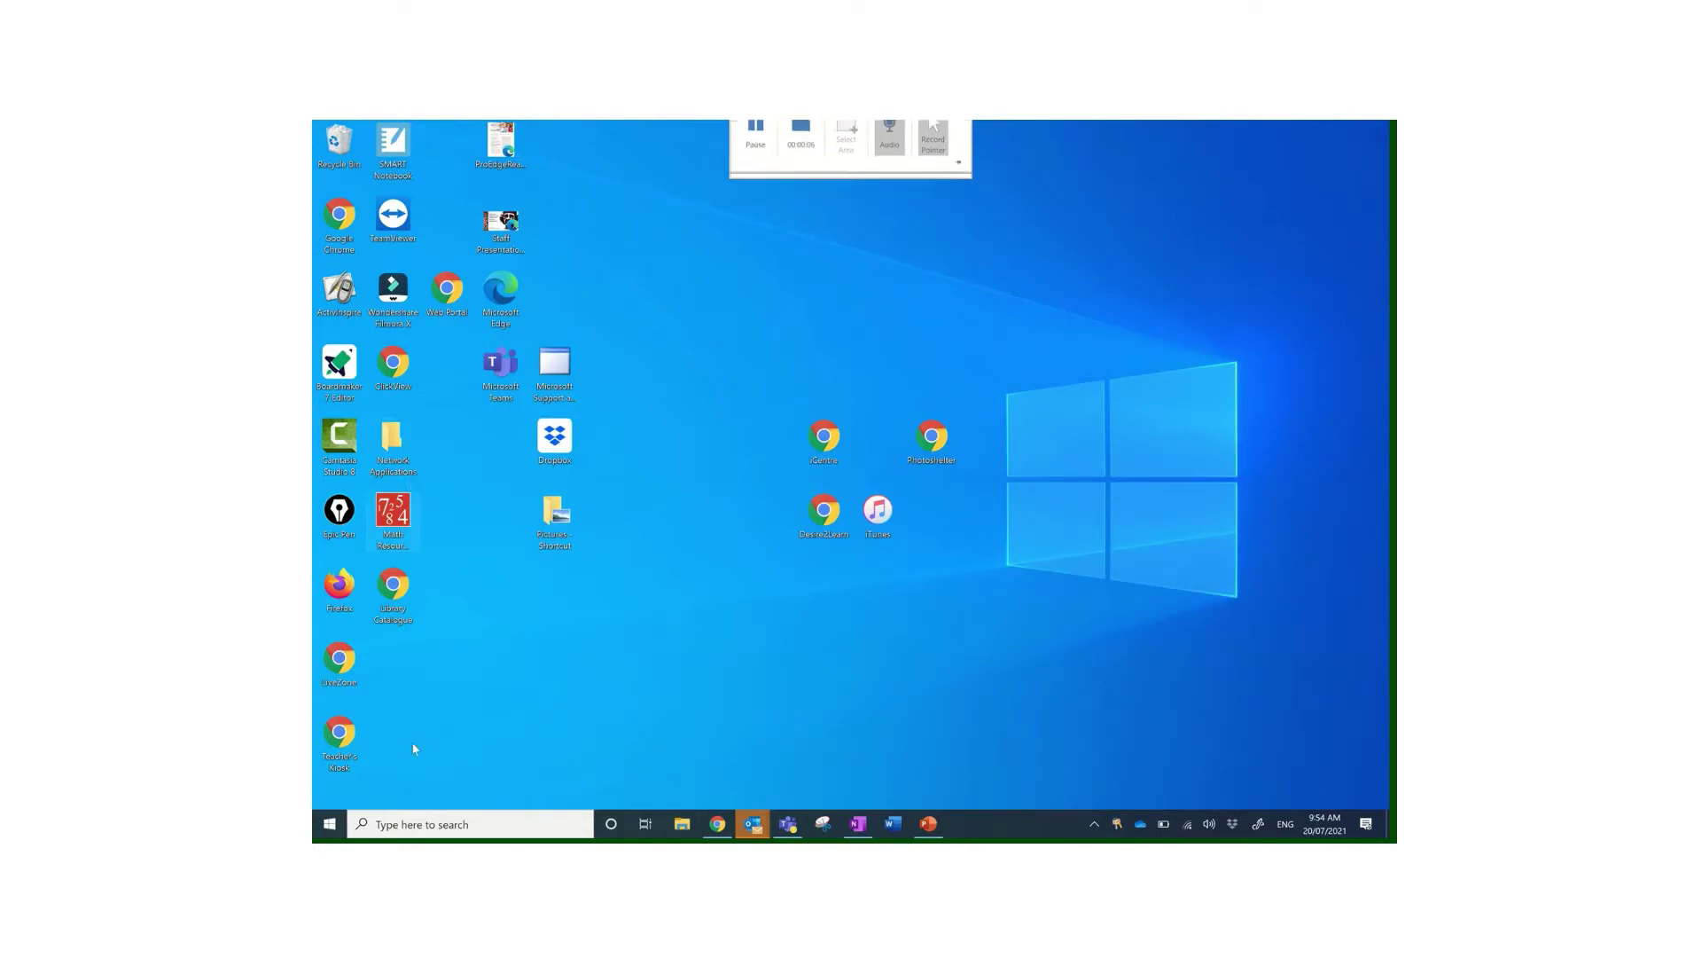
Launch the Windows Settings window from the Start menu's gear icon
click(328, 825)
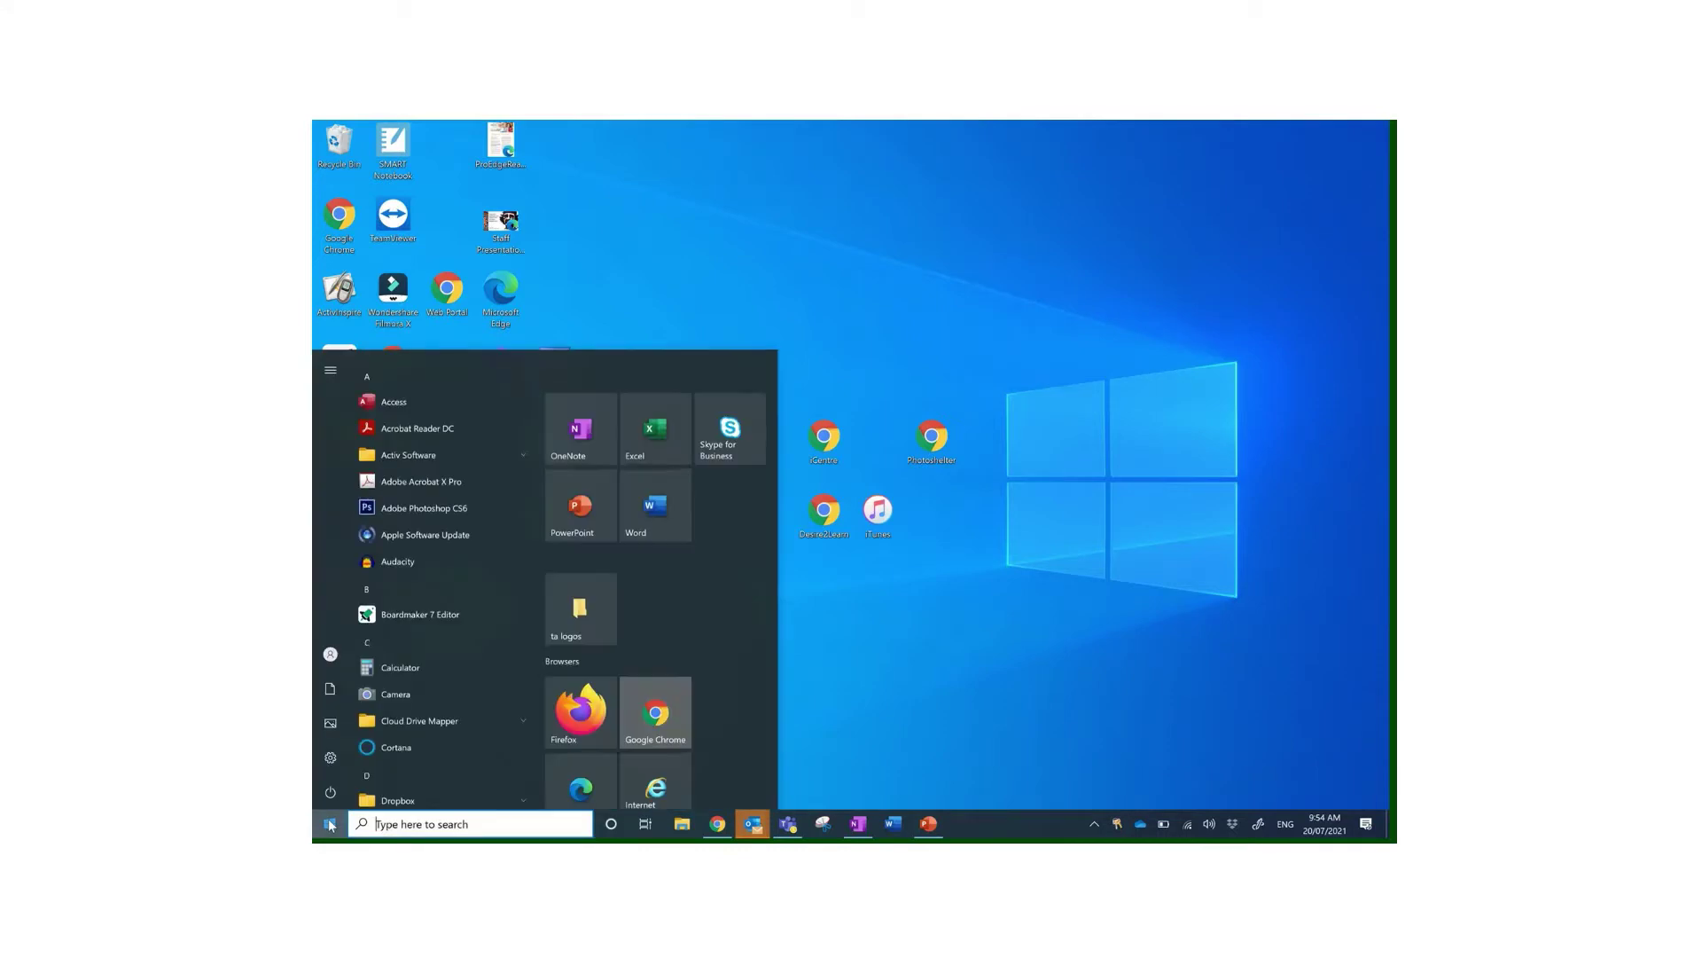
mouse_move(327, 764)
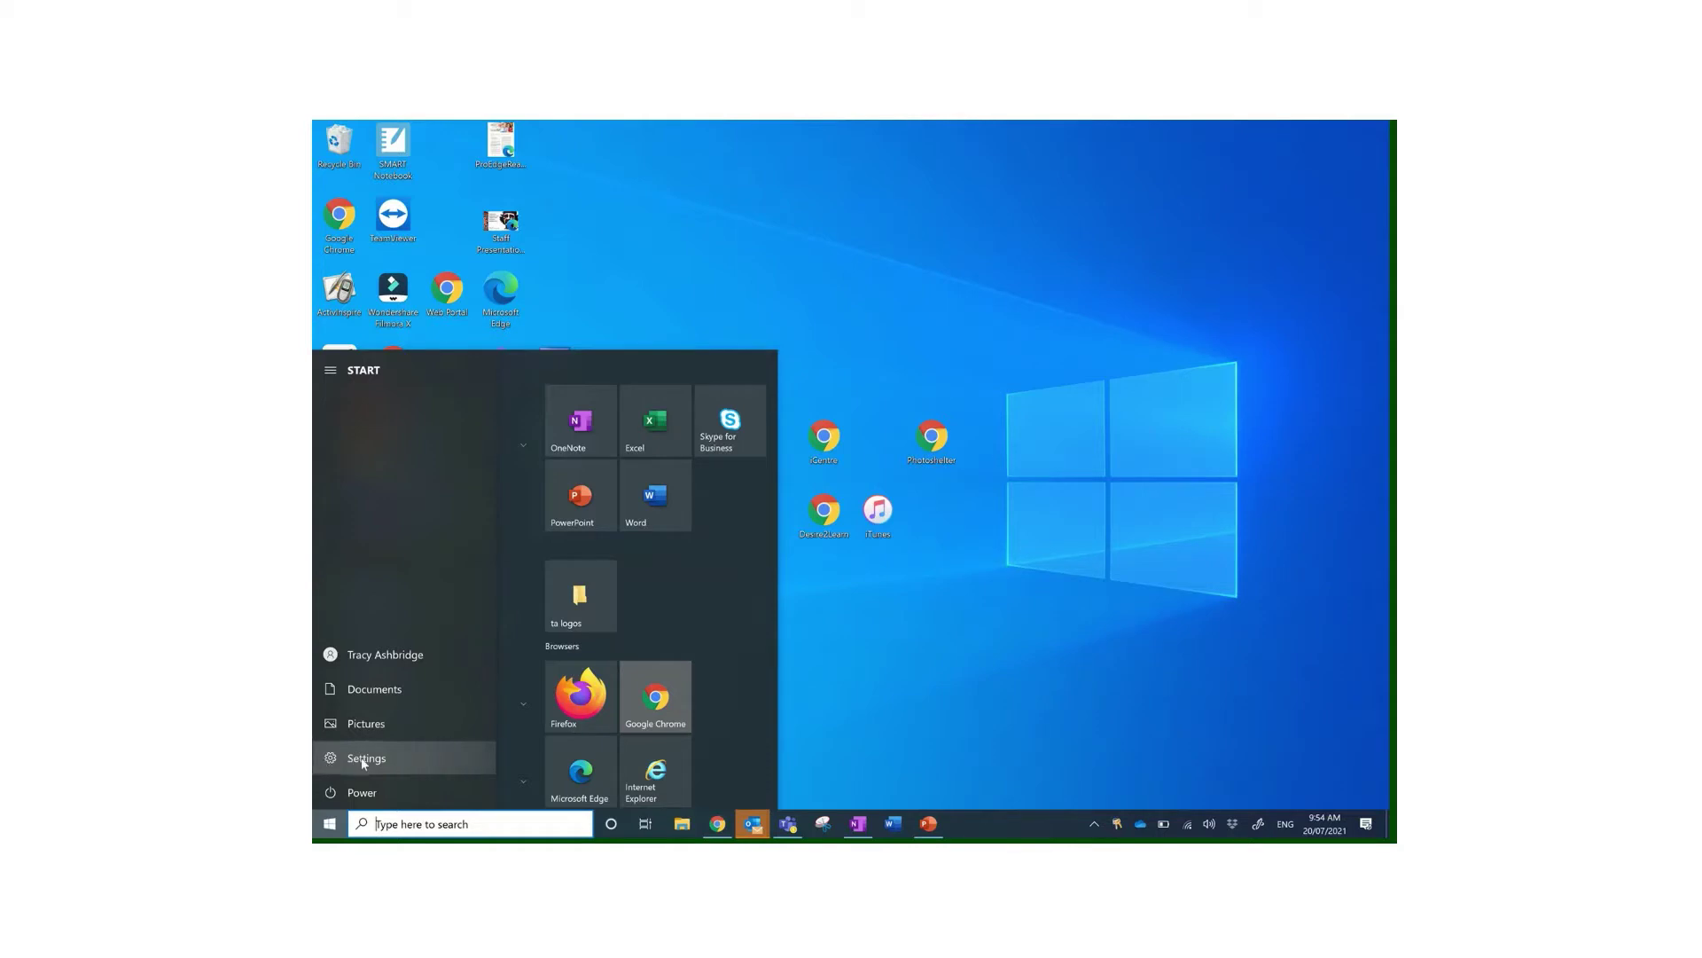
click(363, 760)
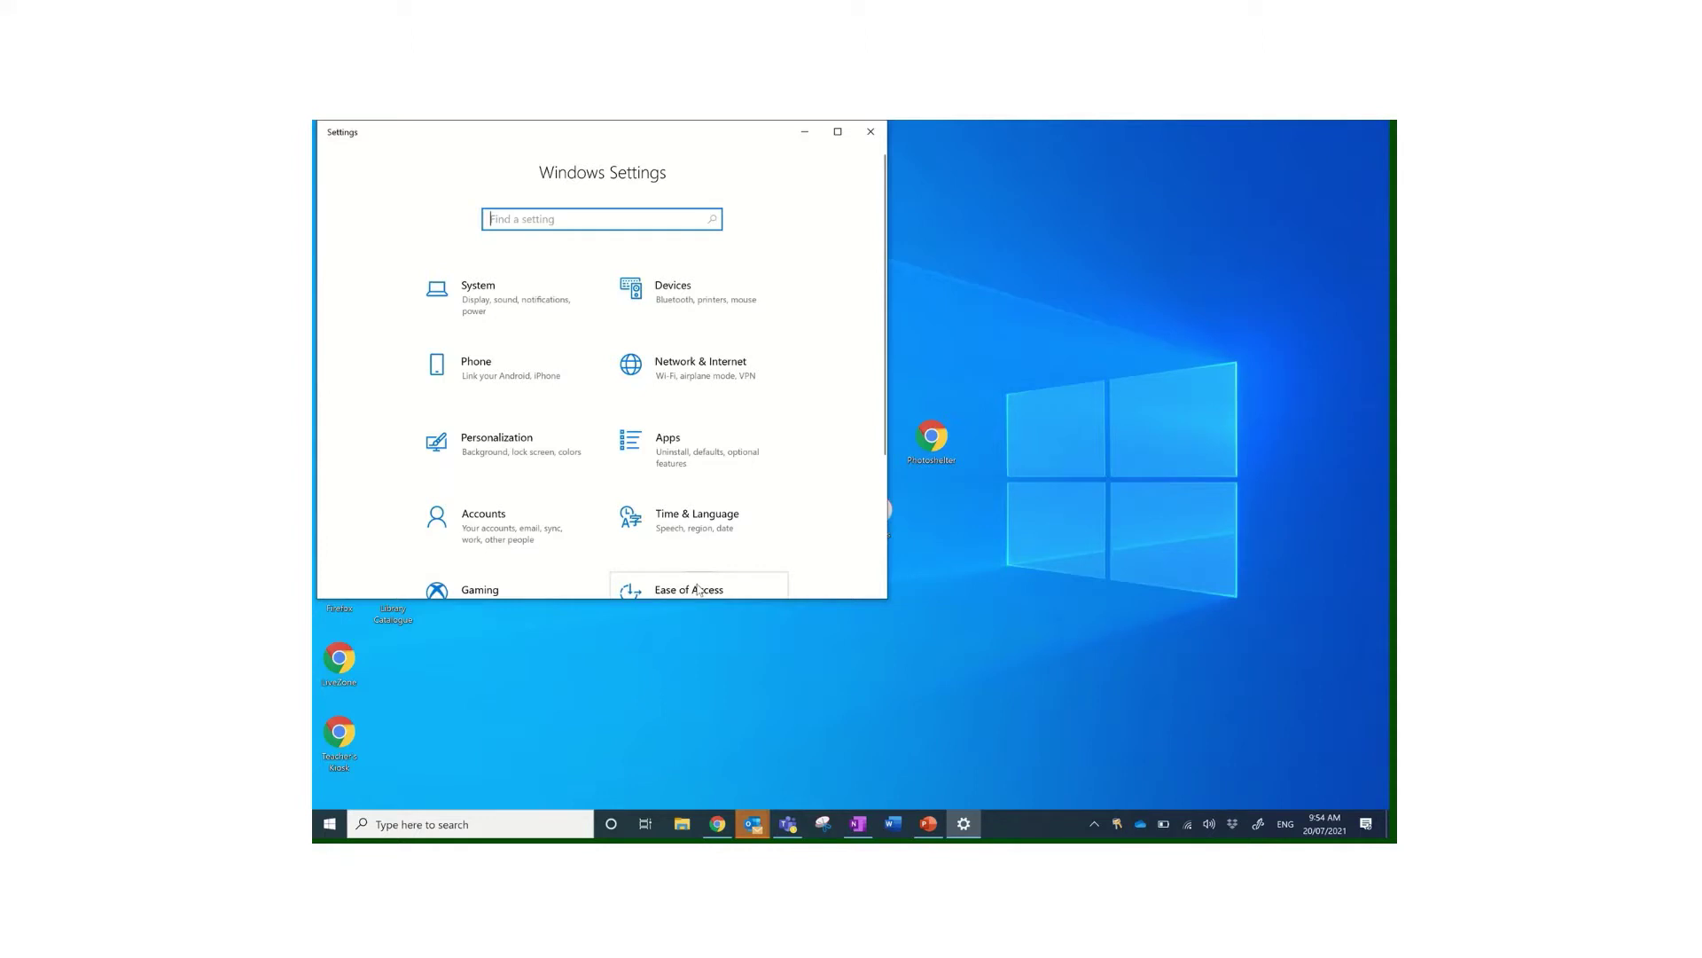
Enter the Ease of Access category and scroll through its opening page
click(699, 589)
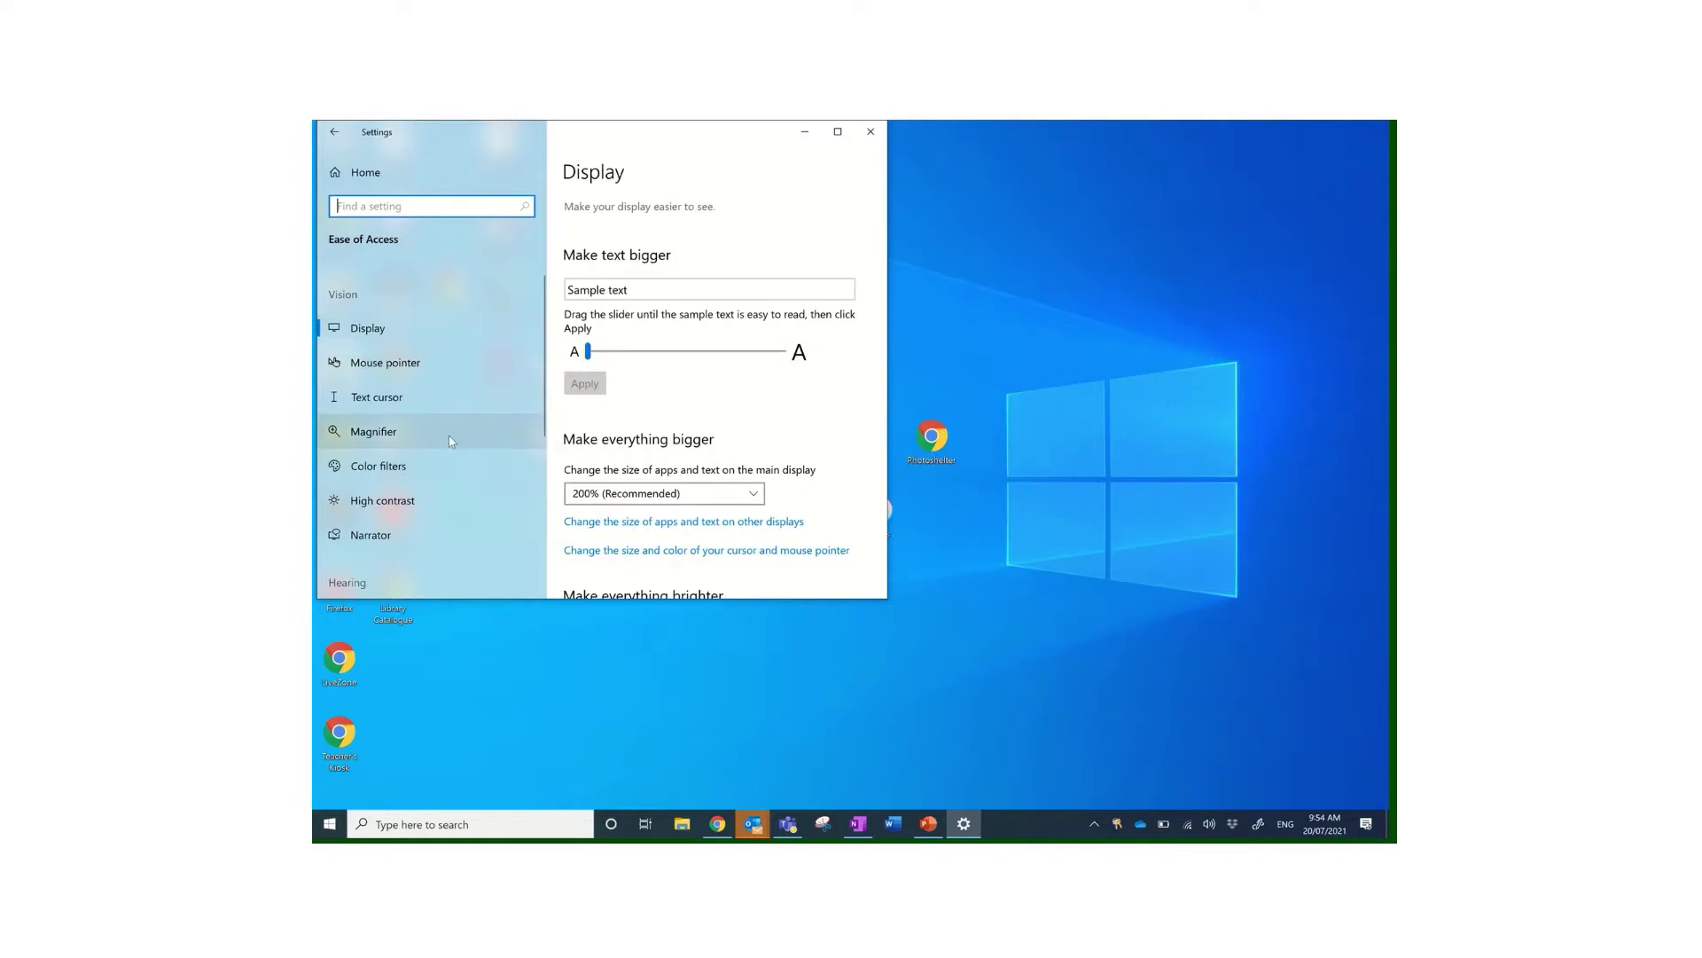
scroll(451, 441, down, 5)
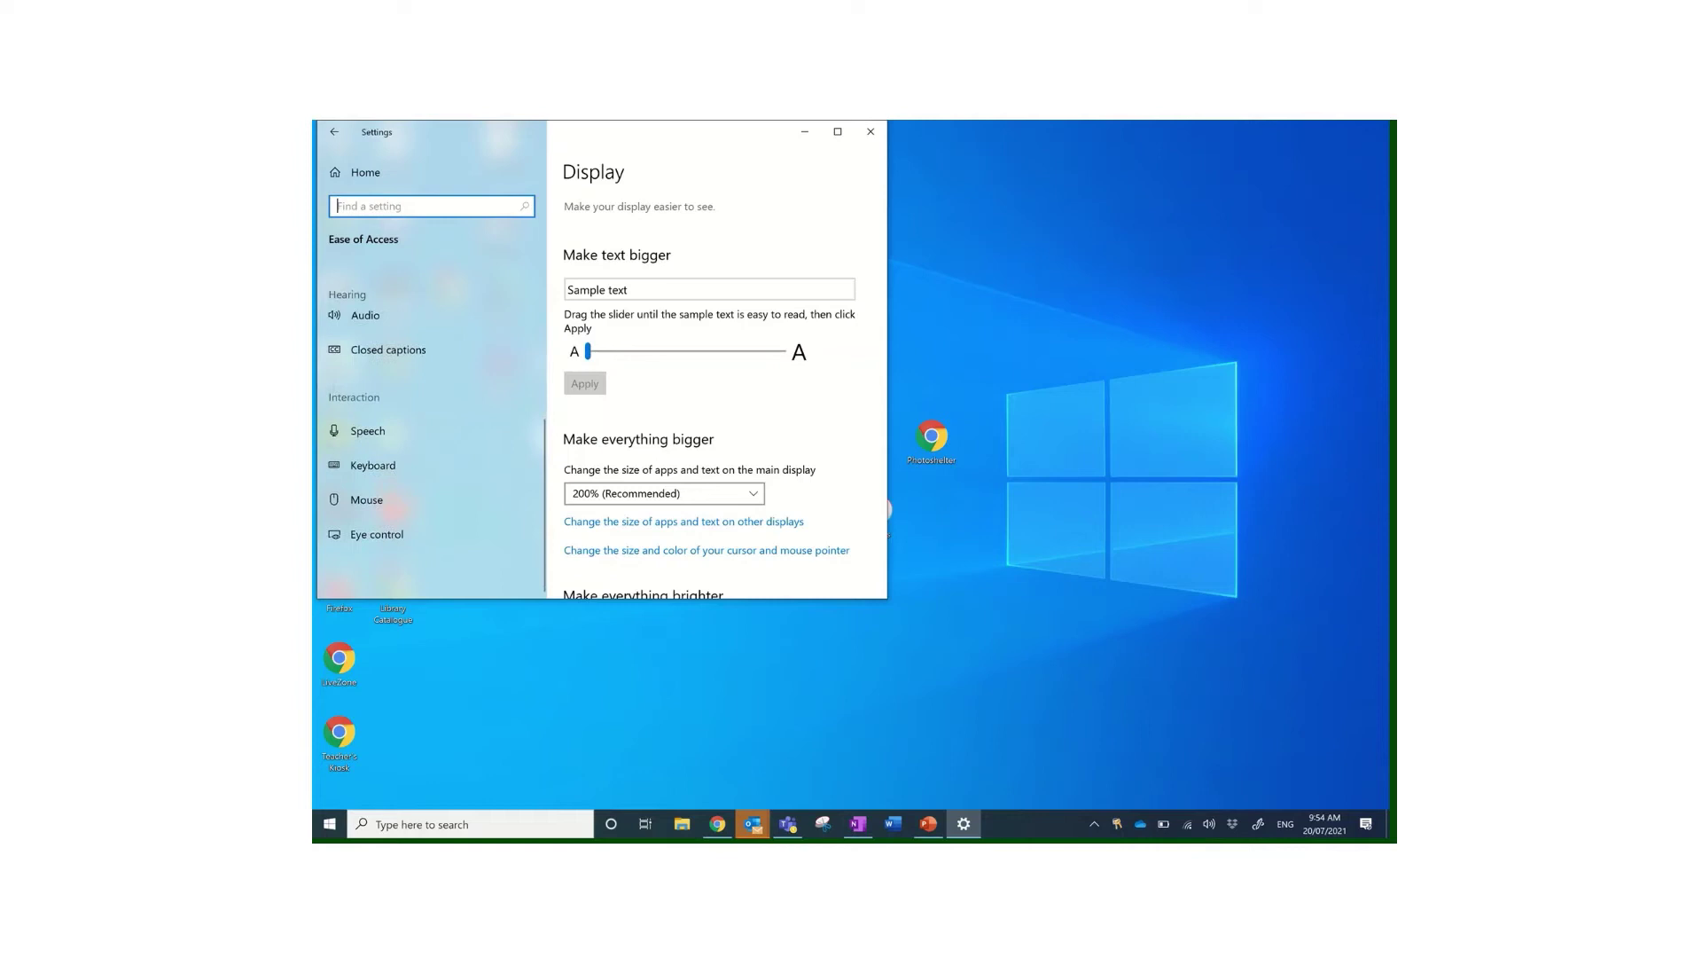
scroll(431, 444, up, 5)
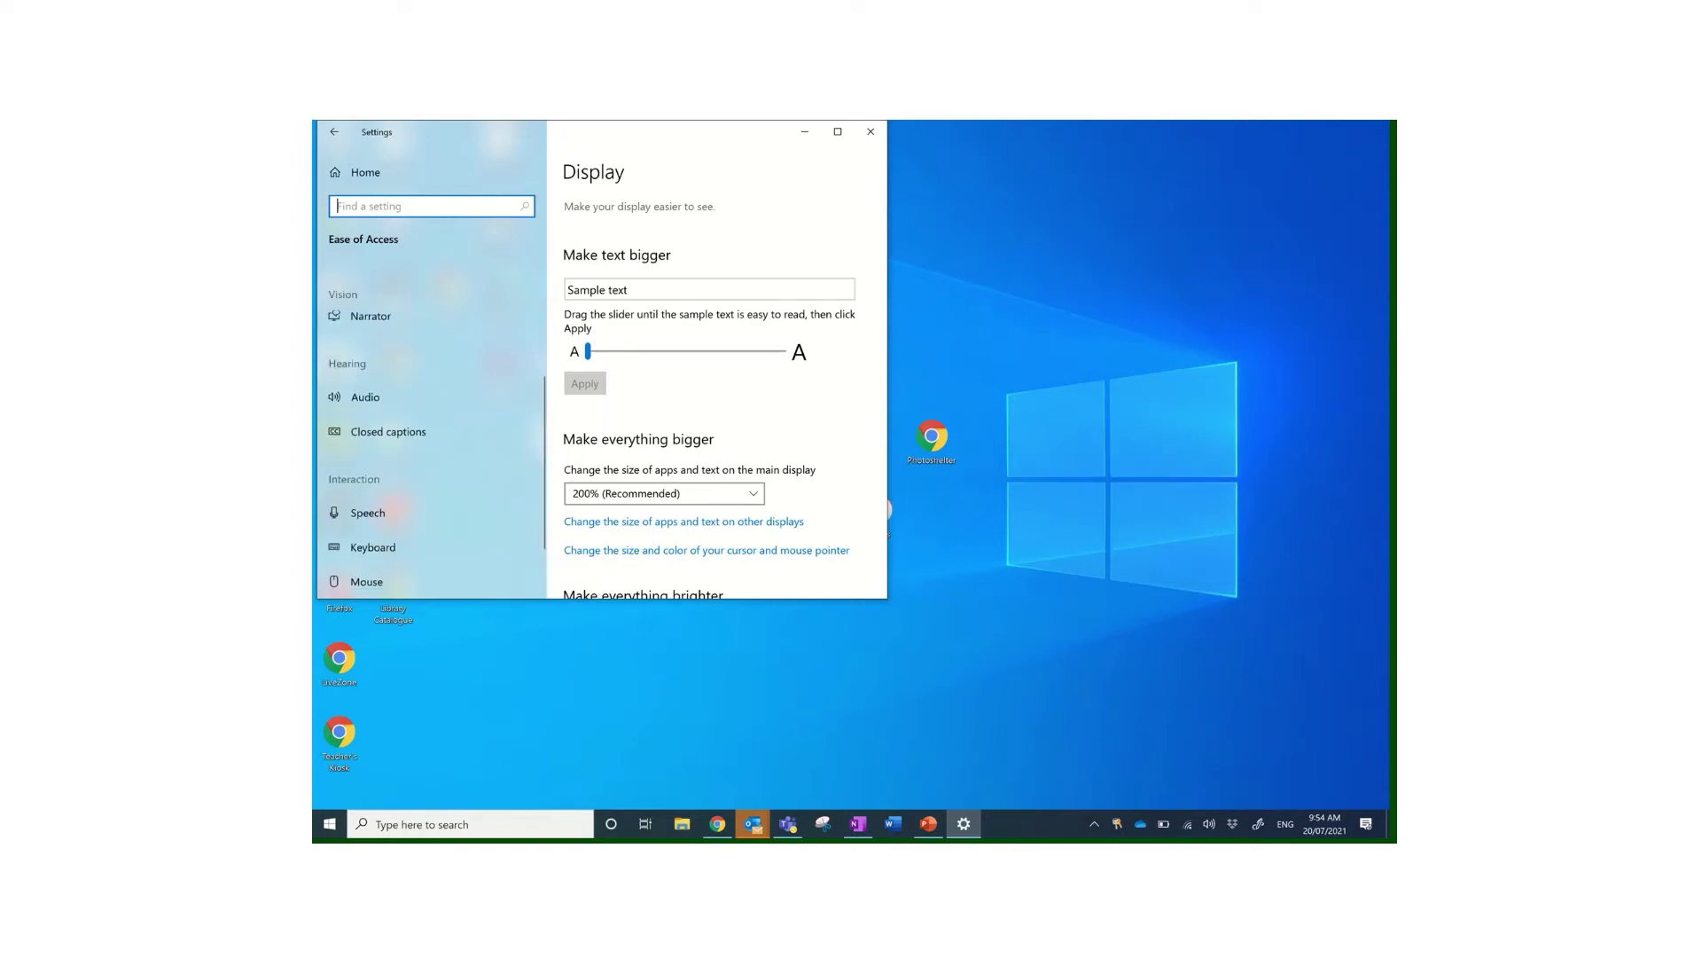
scroll(432, 443, up, 2)
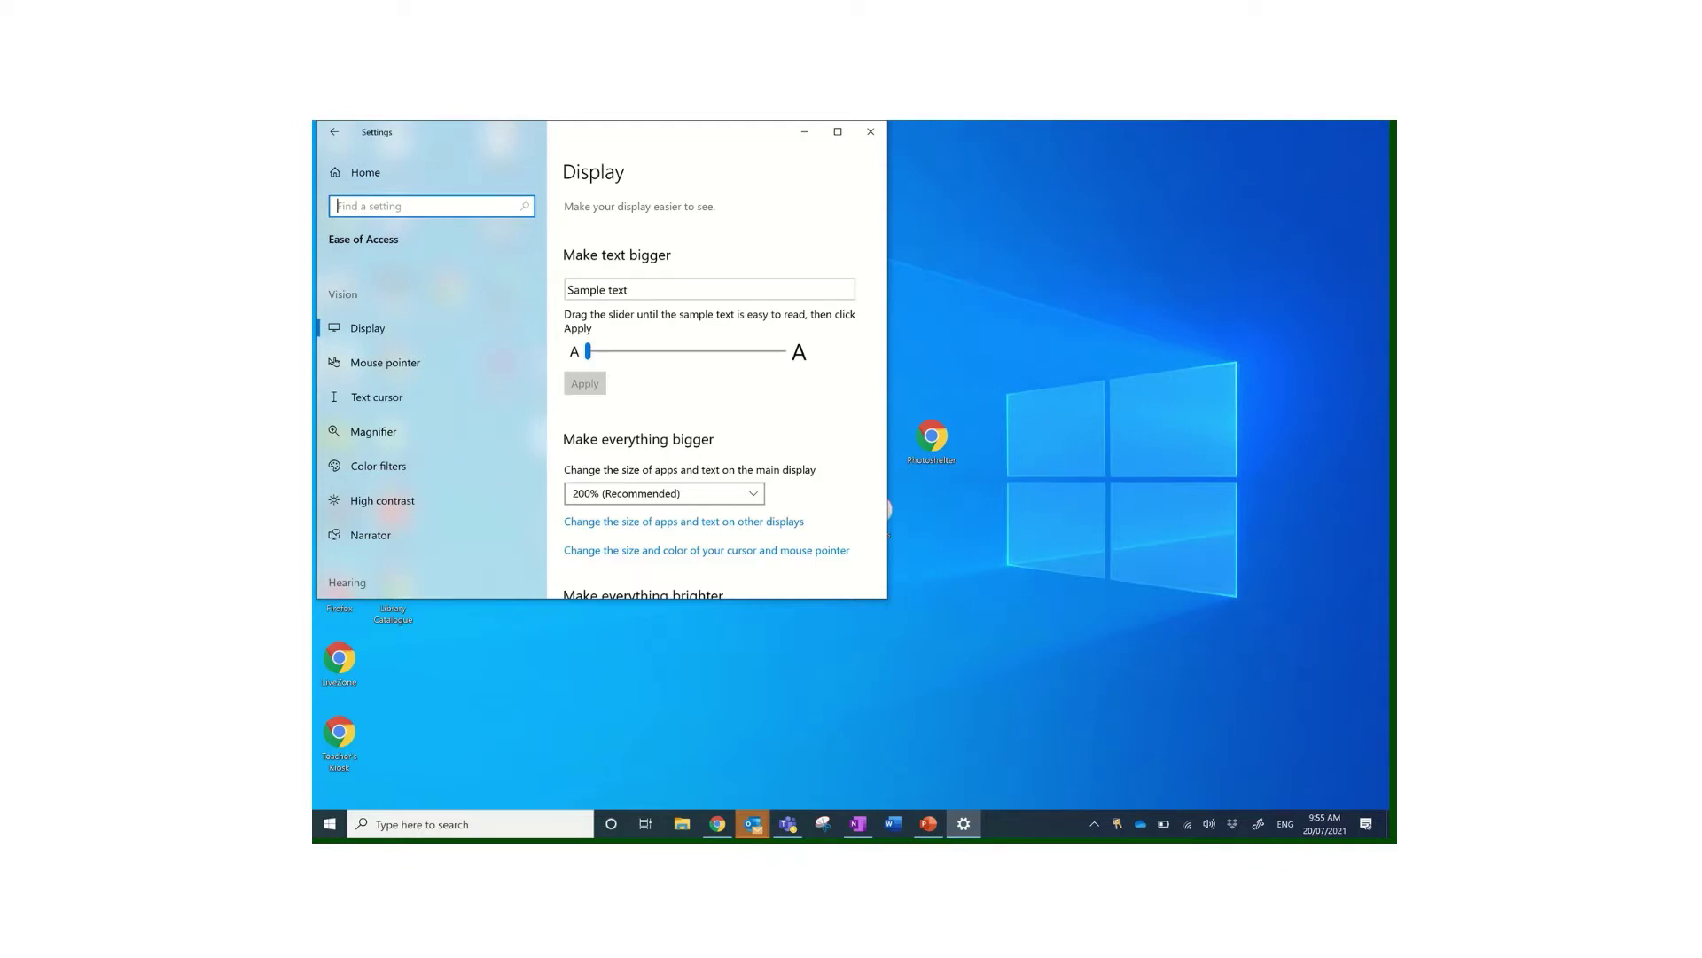
Show the Display page maximized and review it: text size 200%, brightness 90%
click(404, 331)
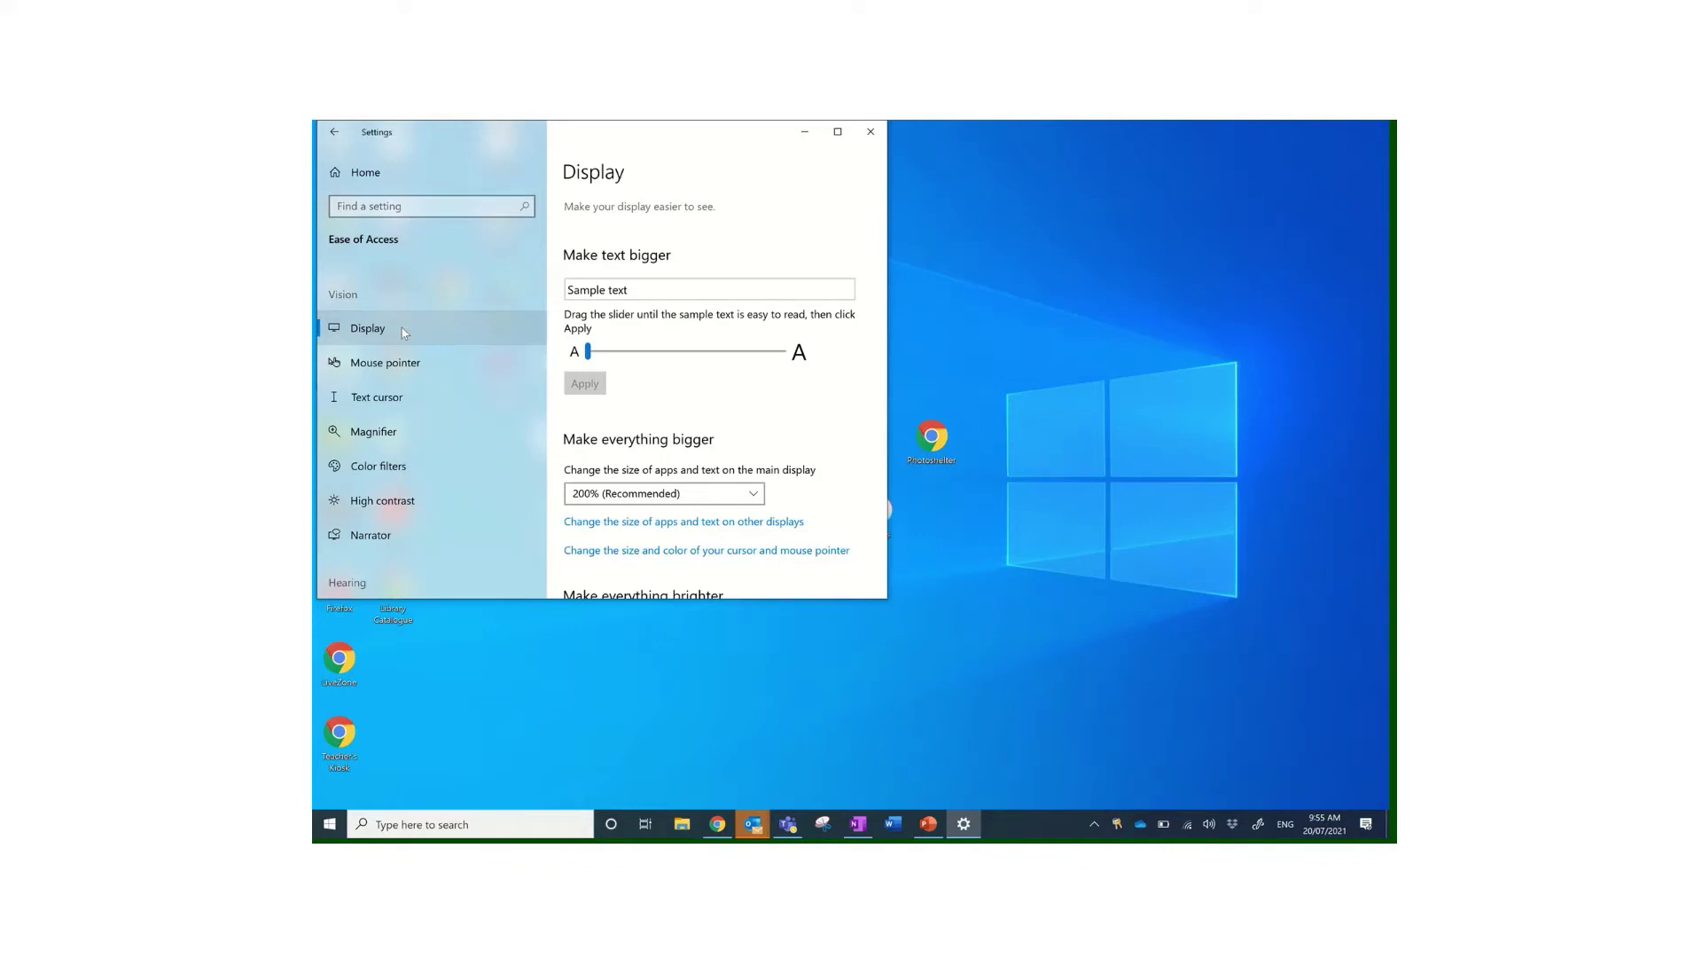
key(super+Up)
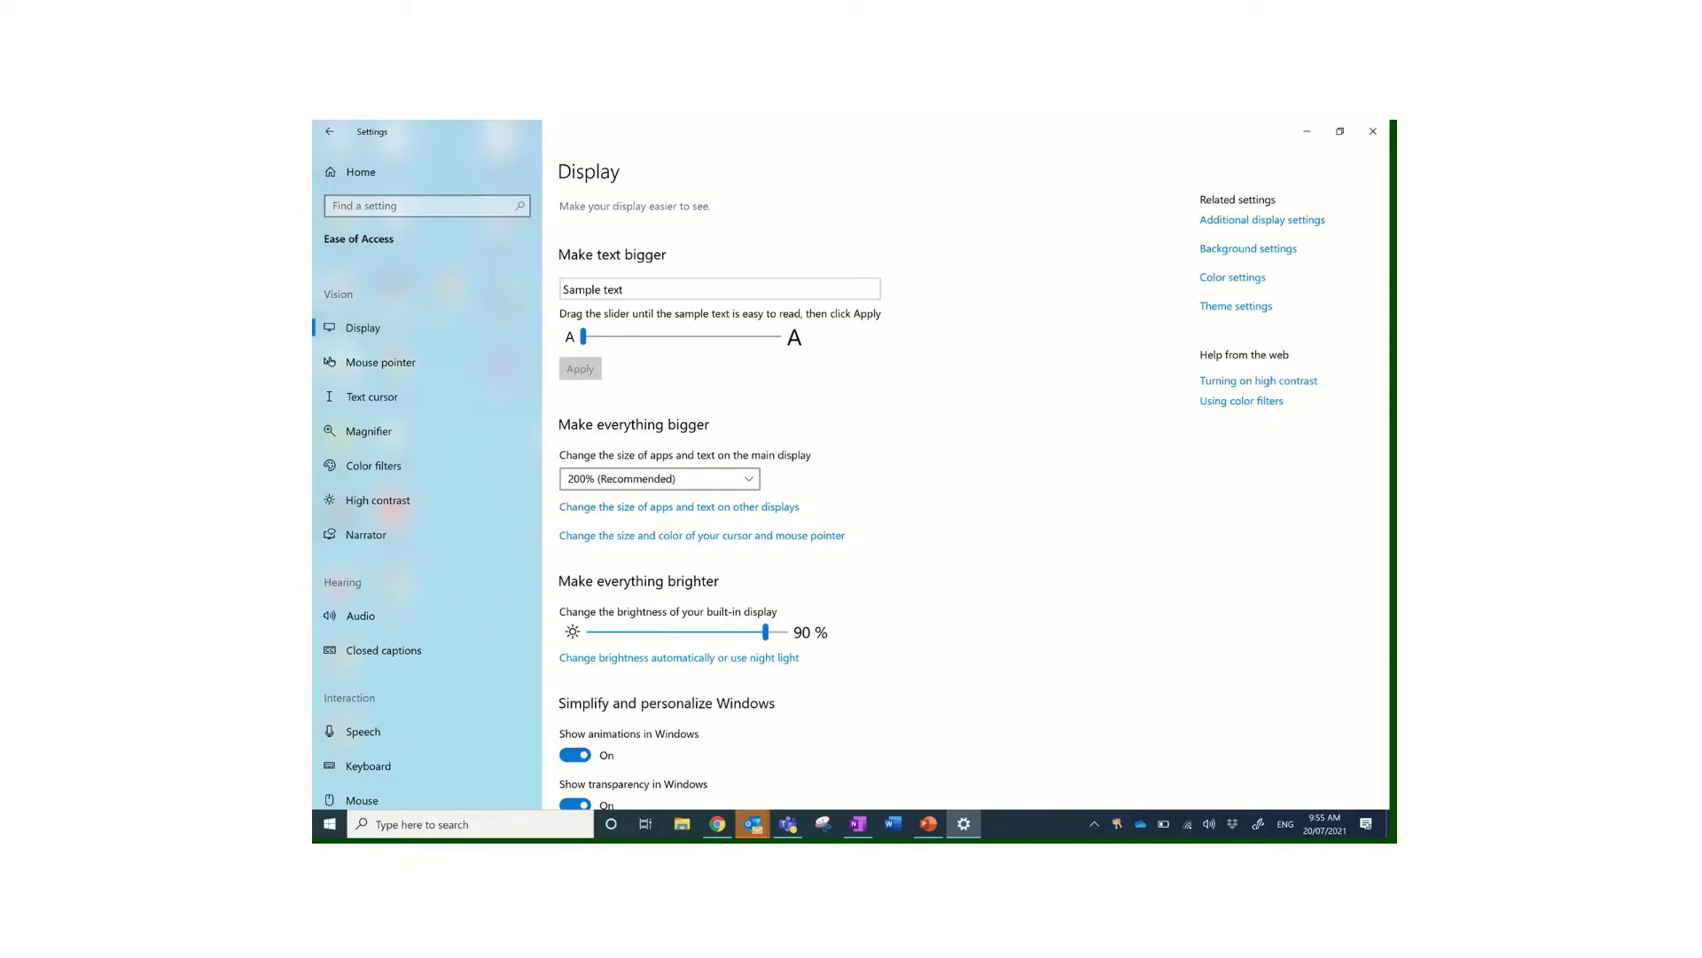
scroll(973, 497, down, 5)
scroll(974, 498, down, 1)
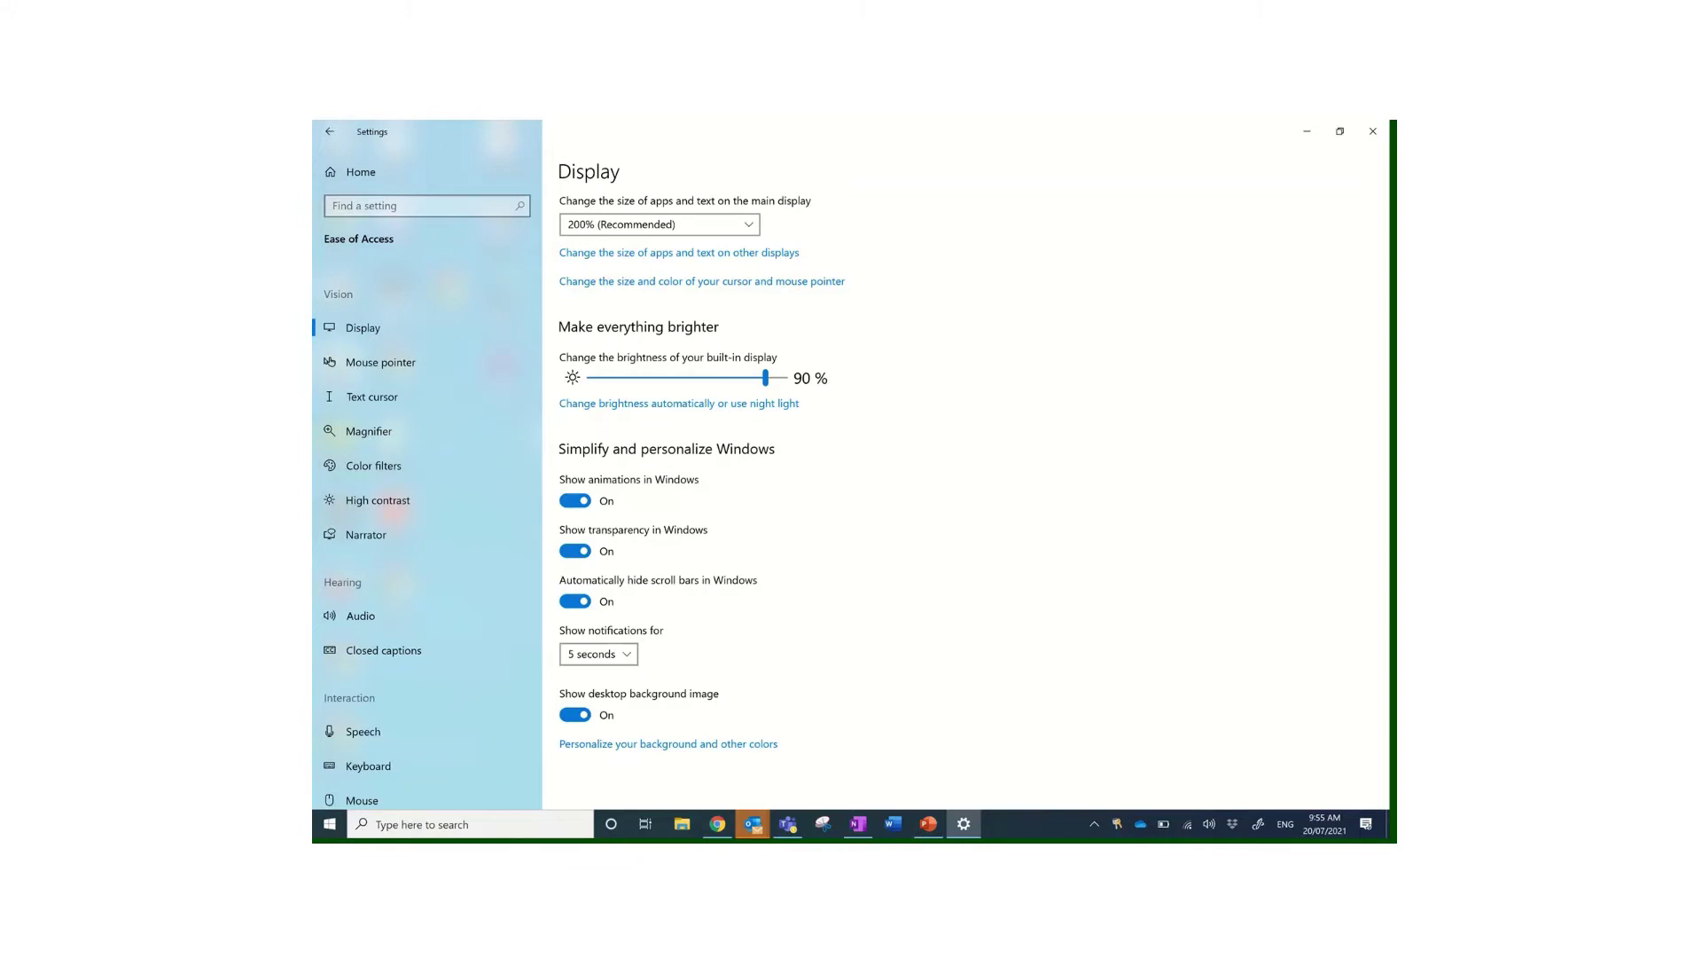
Compare Mouse pointer and Text cursor pages, then show Magnifier, off with 200% zoom
click(380, 362)
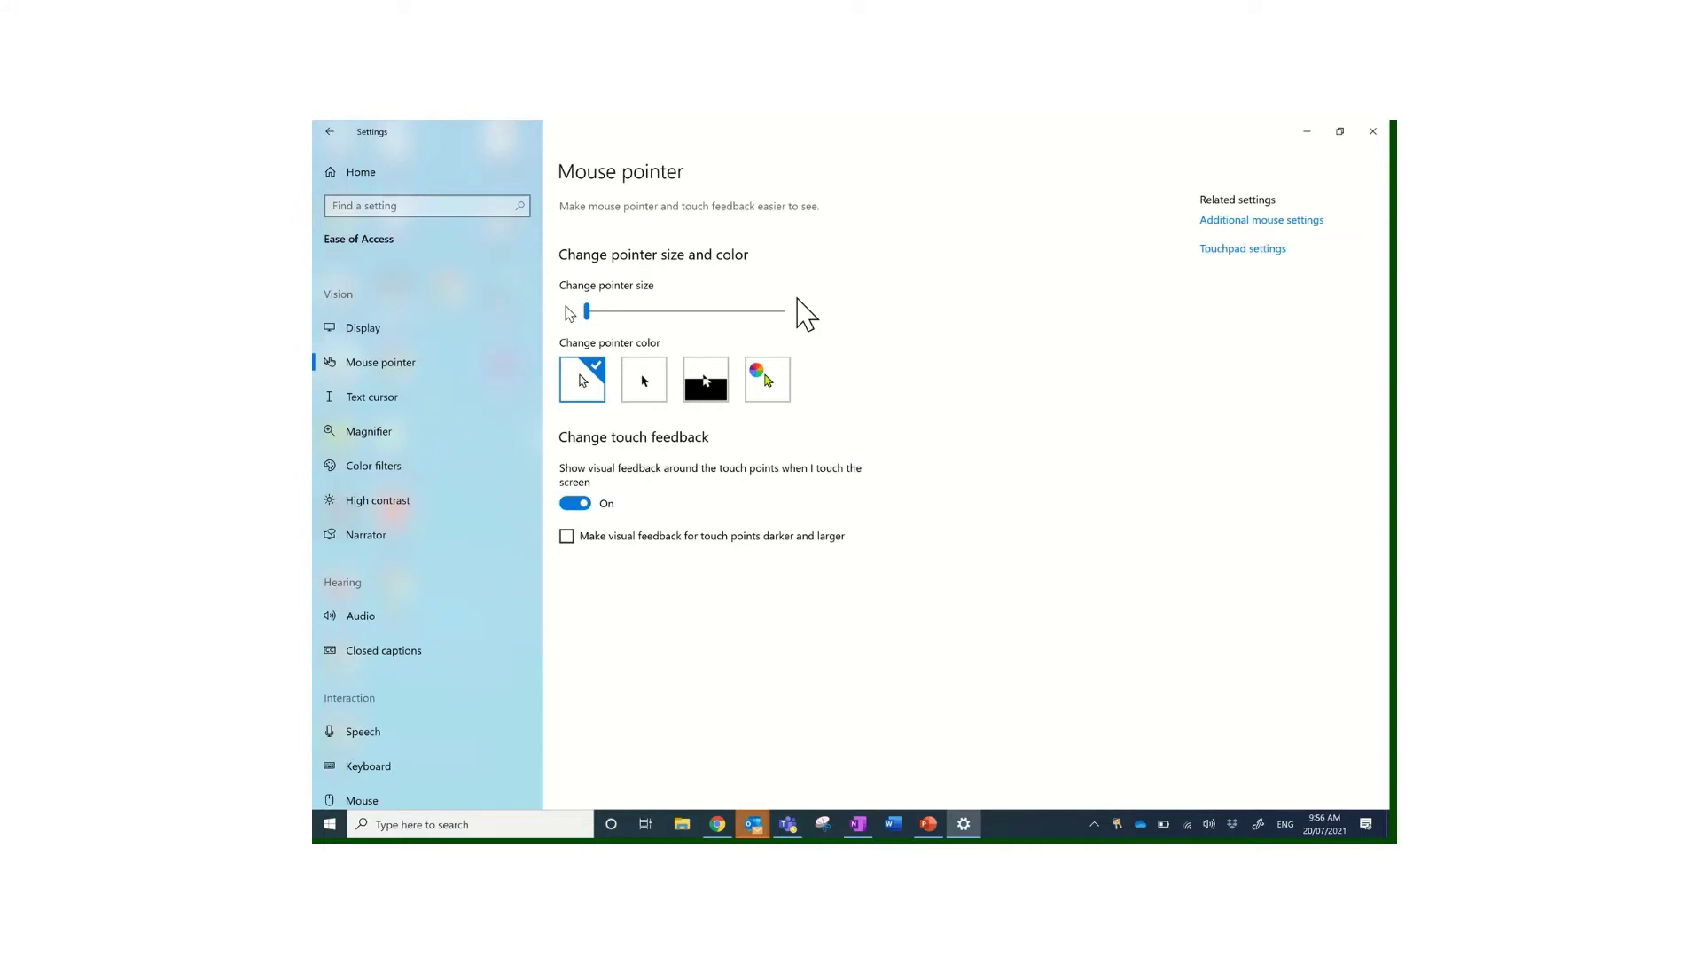
click(372, 397)
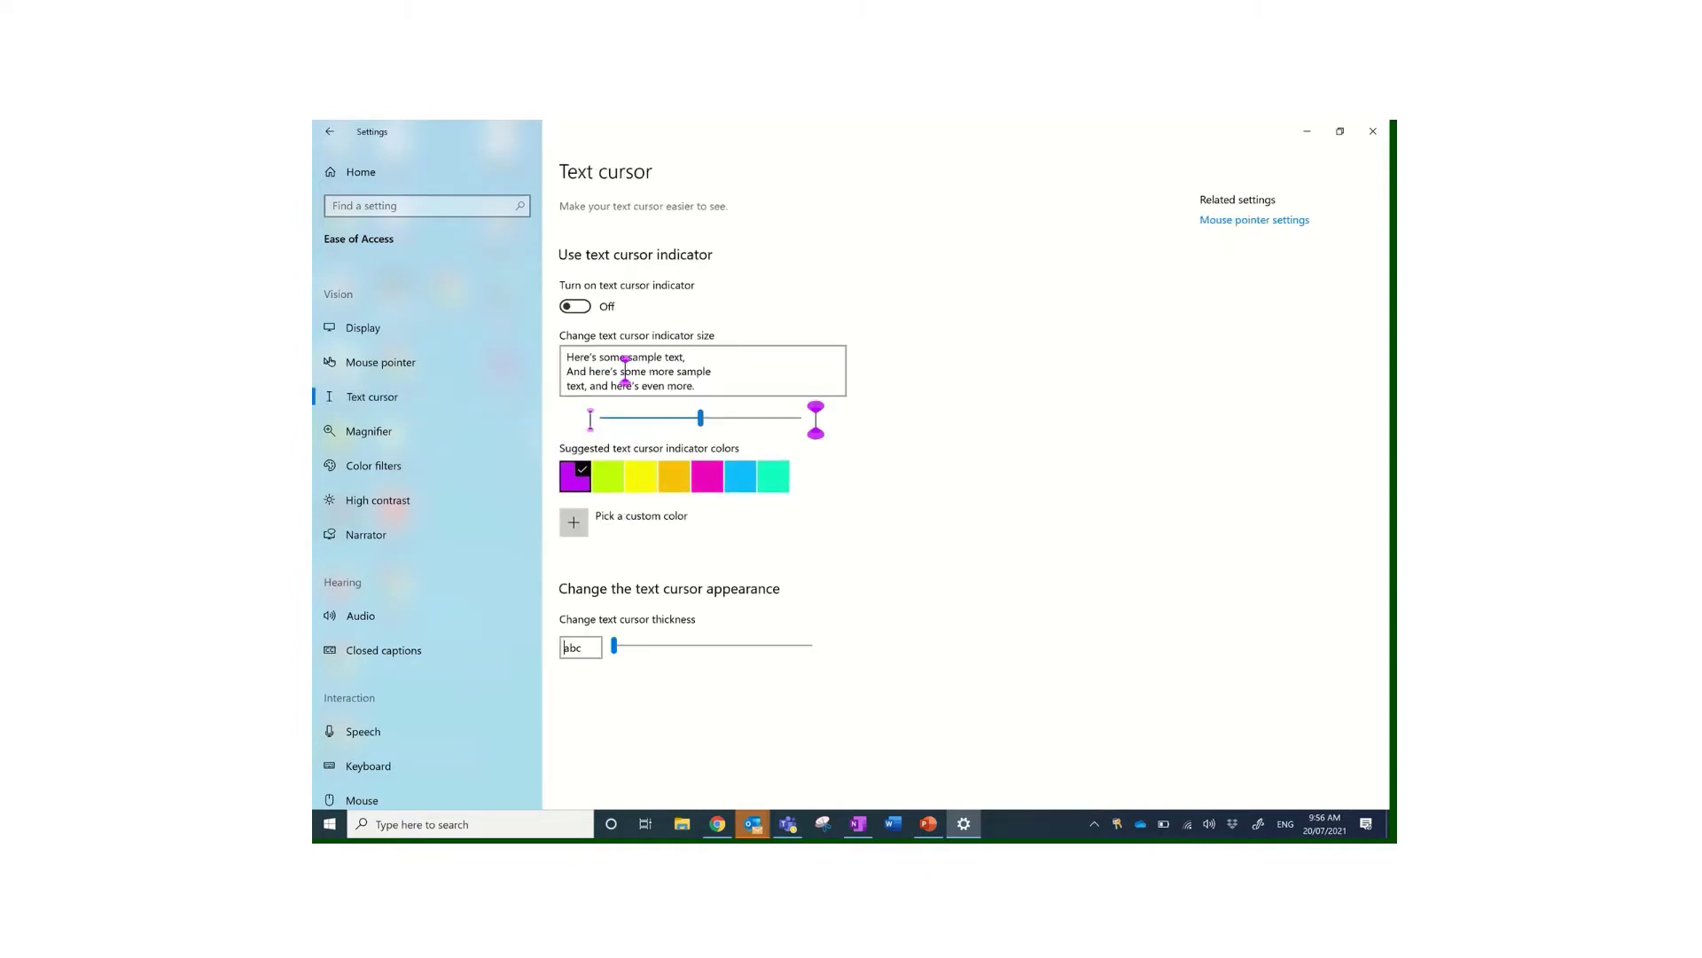
click(380, 362)
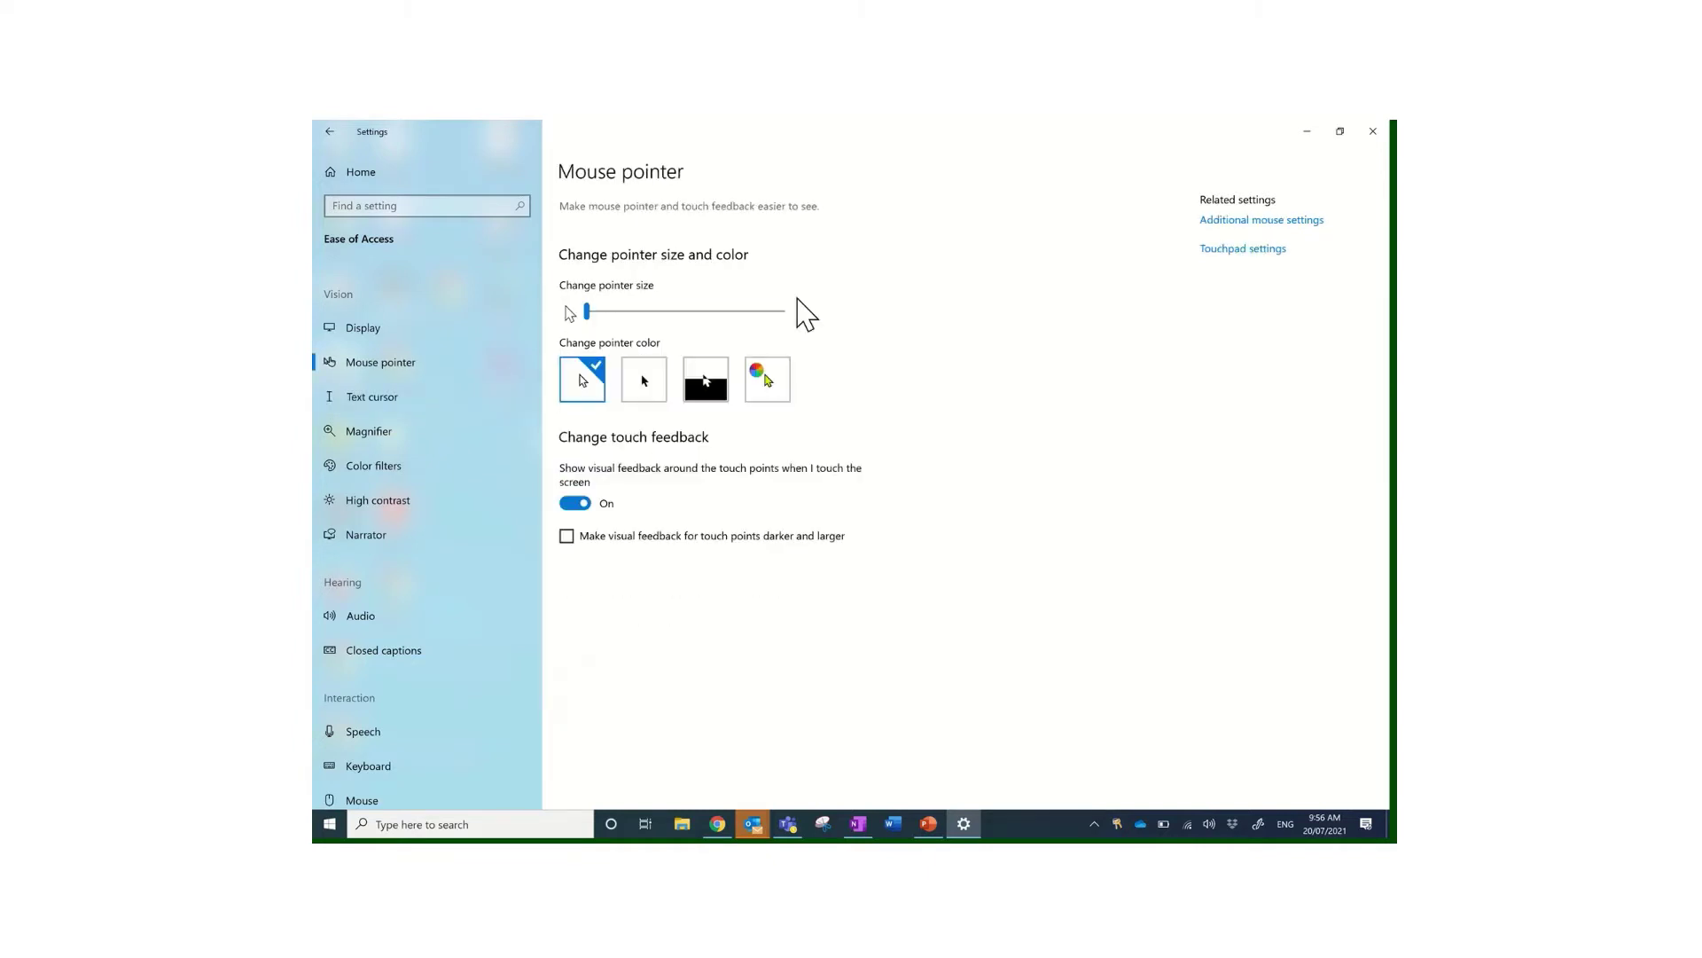
click(372, 396)
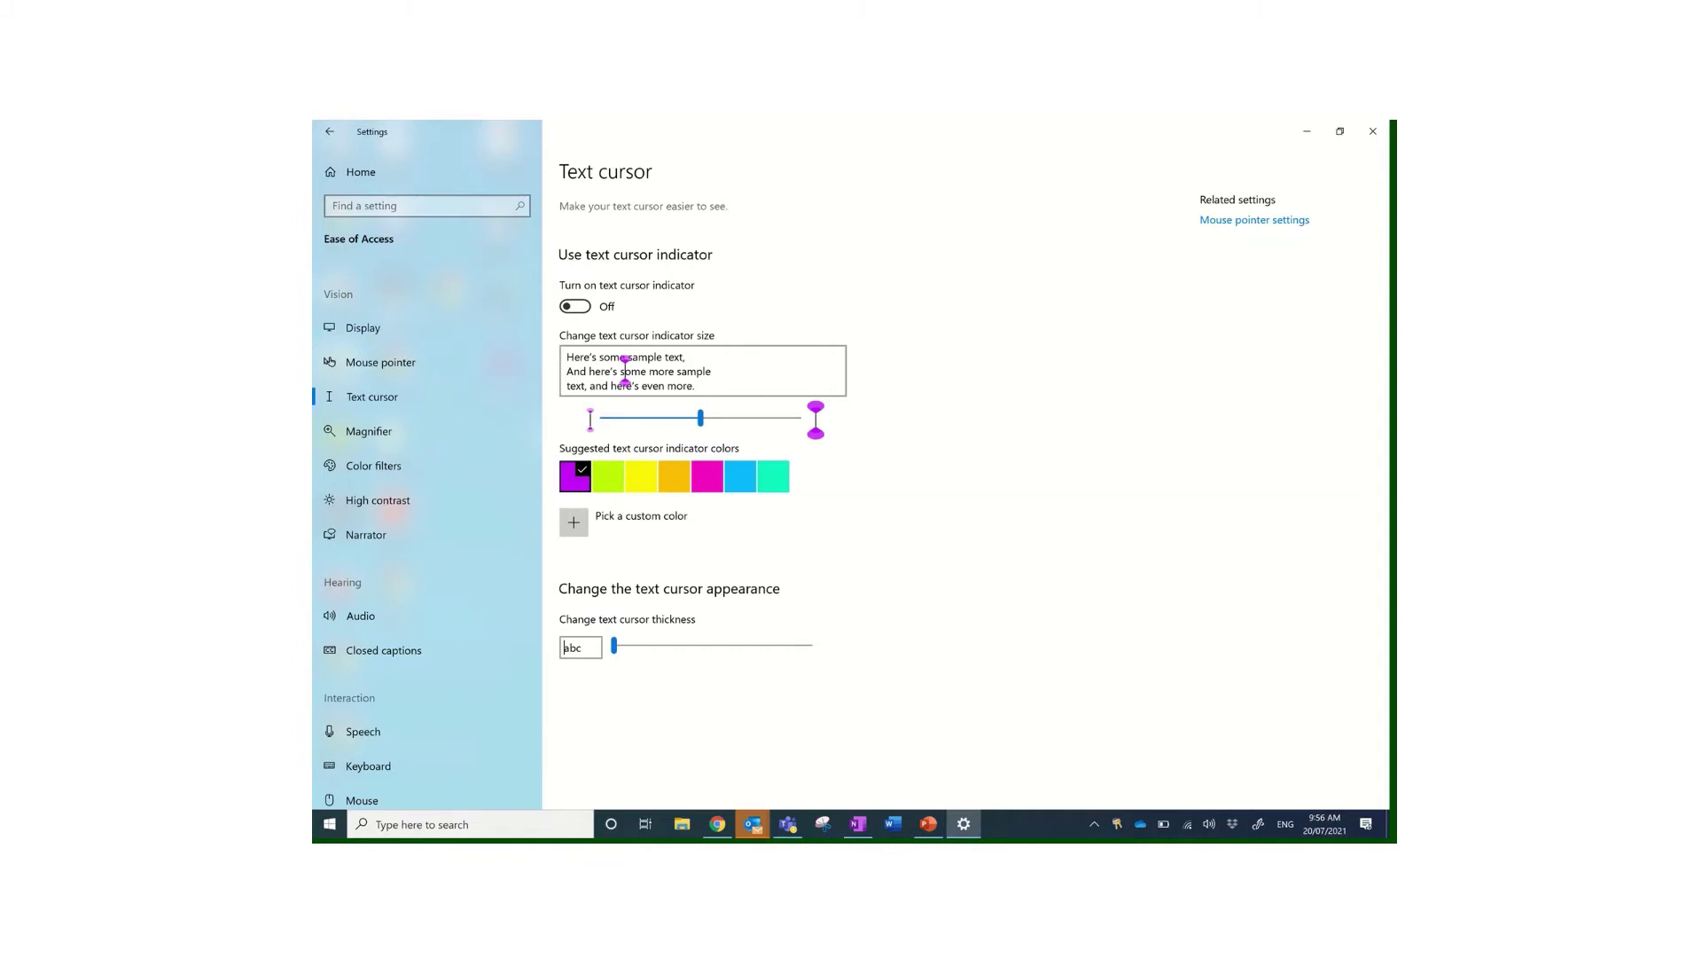
click(368, 431)
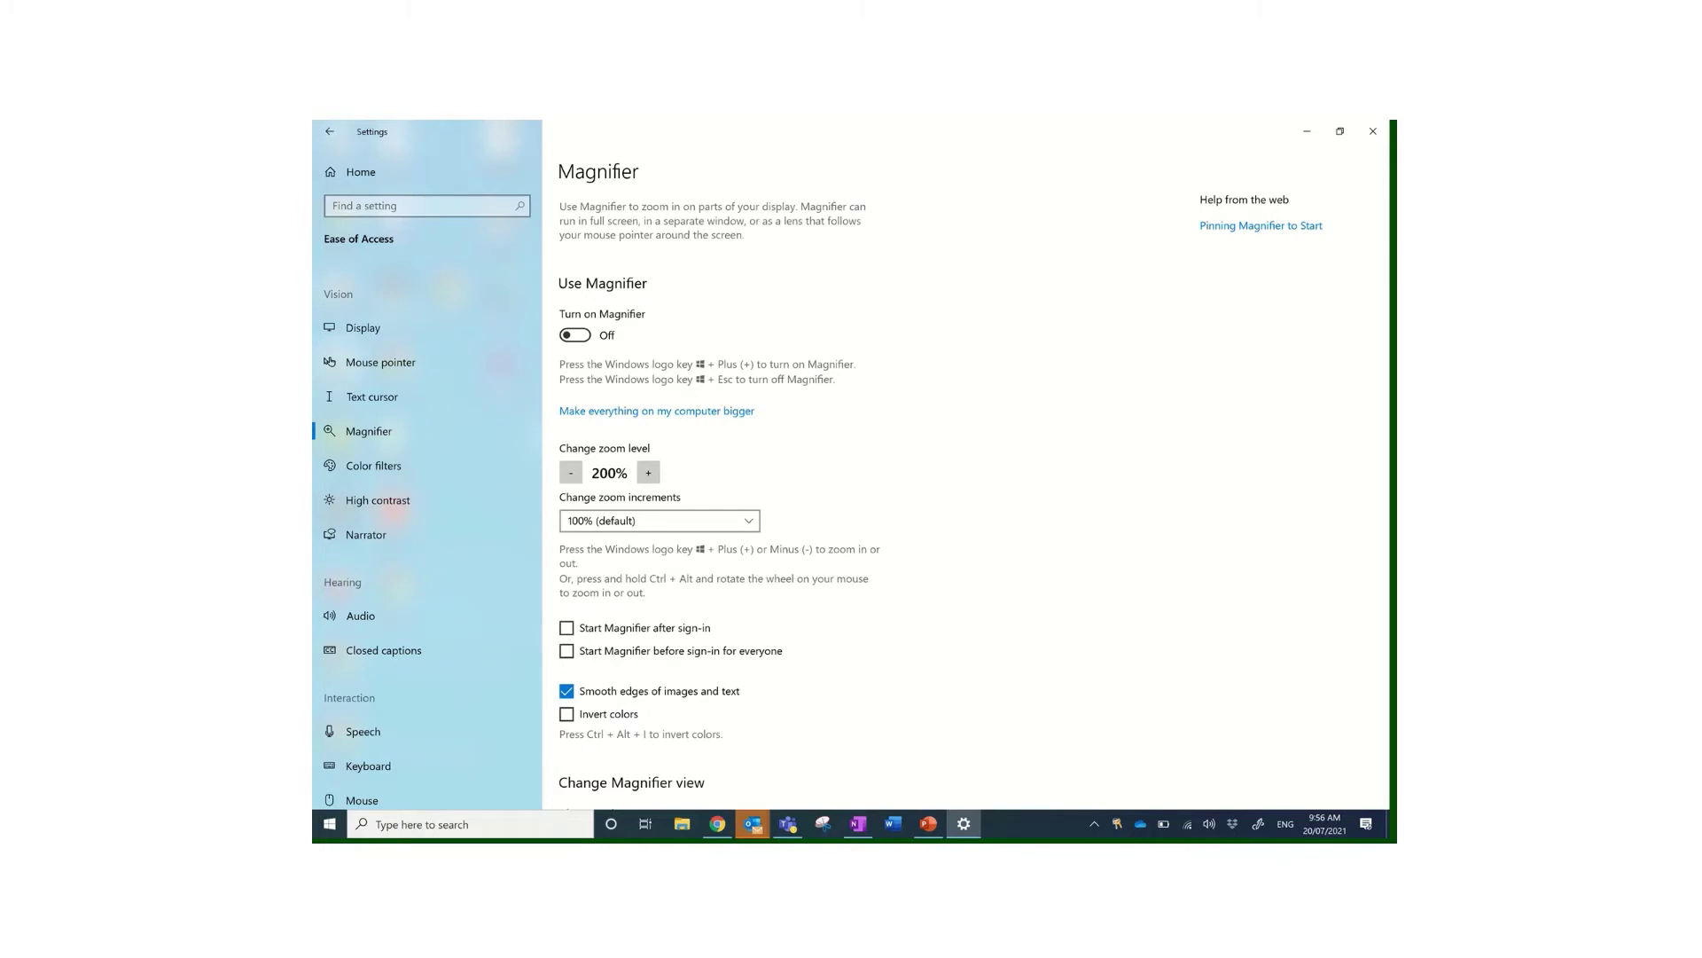
Review Color filters down to the colour wheel, then show High contrast with High Contrast Black
click(373, 466)
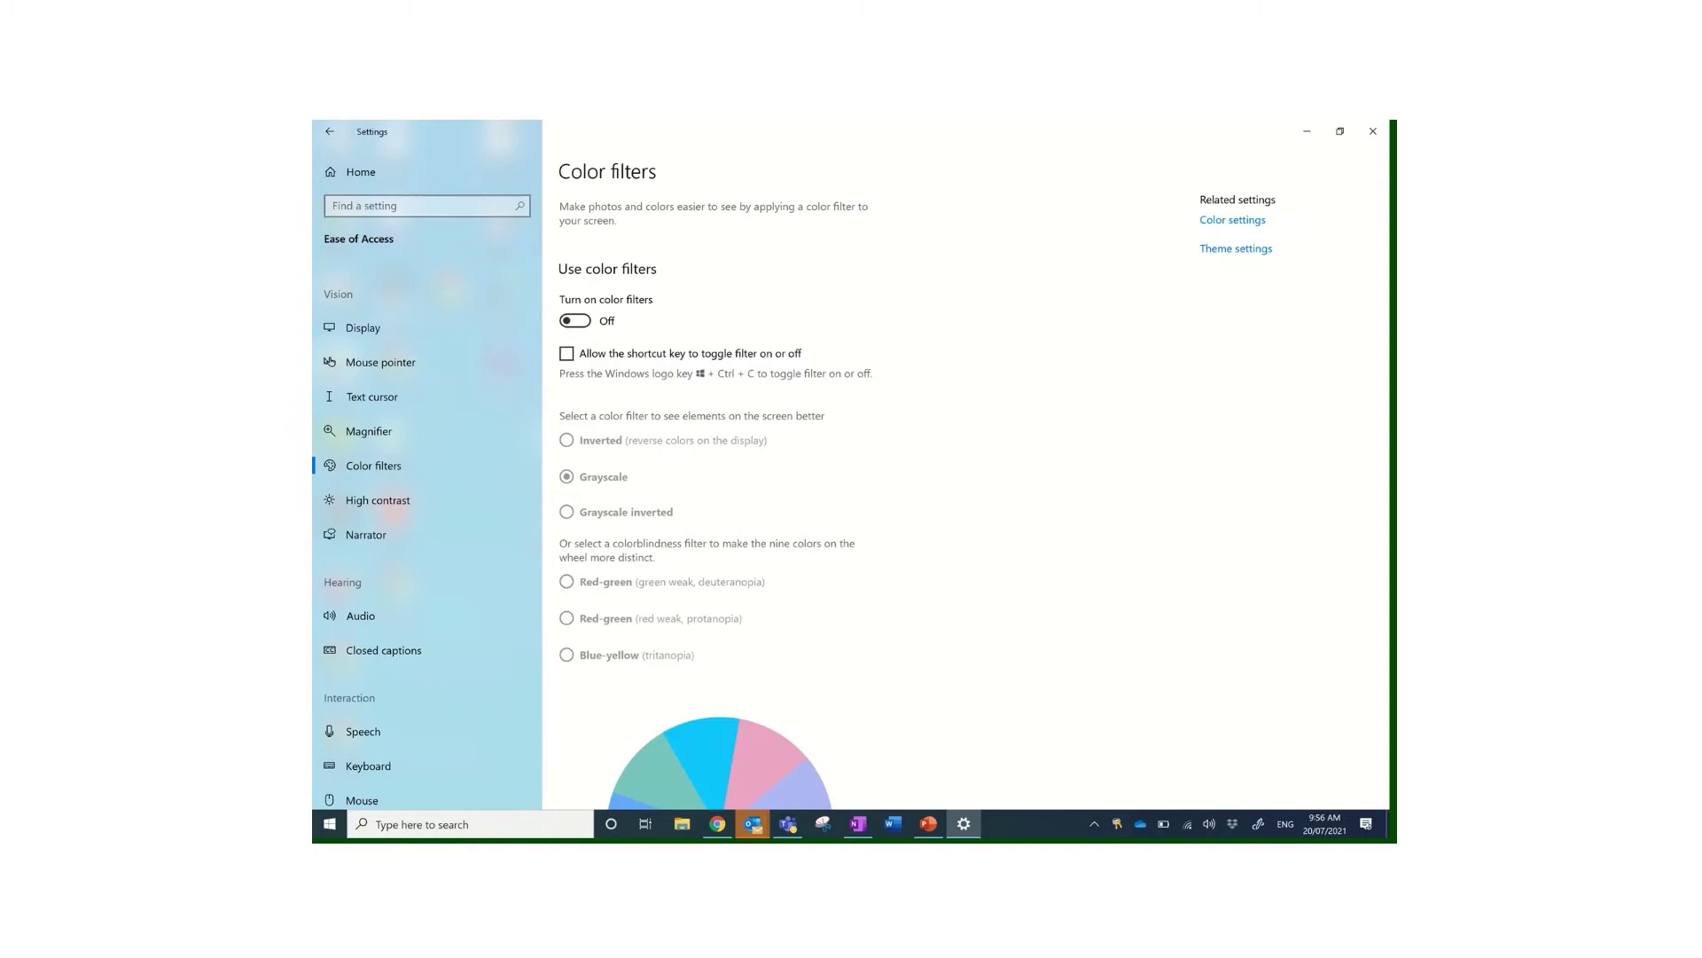
scroll(966, 461, down, 3)
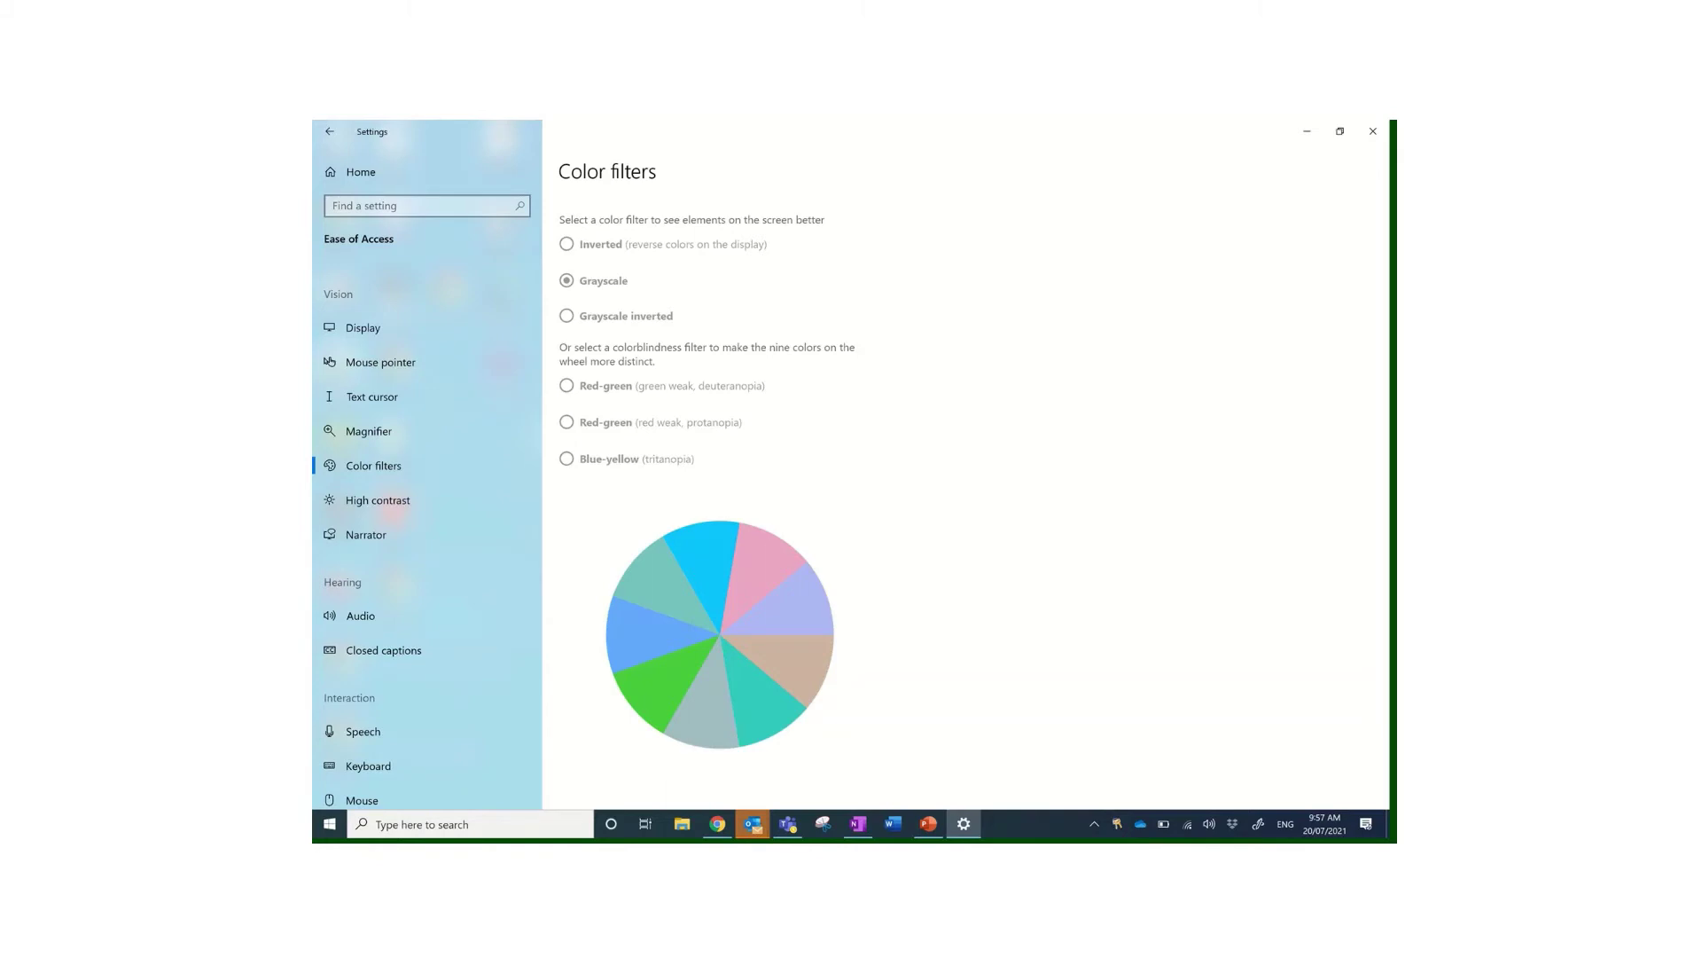
click(378, 501)
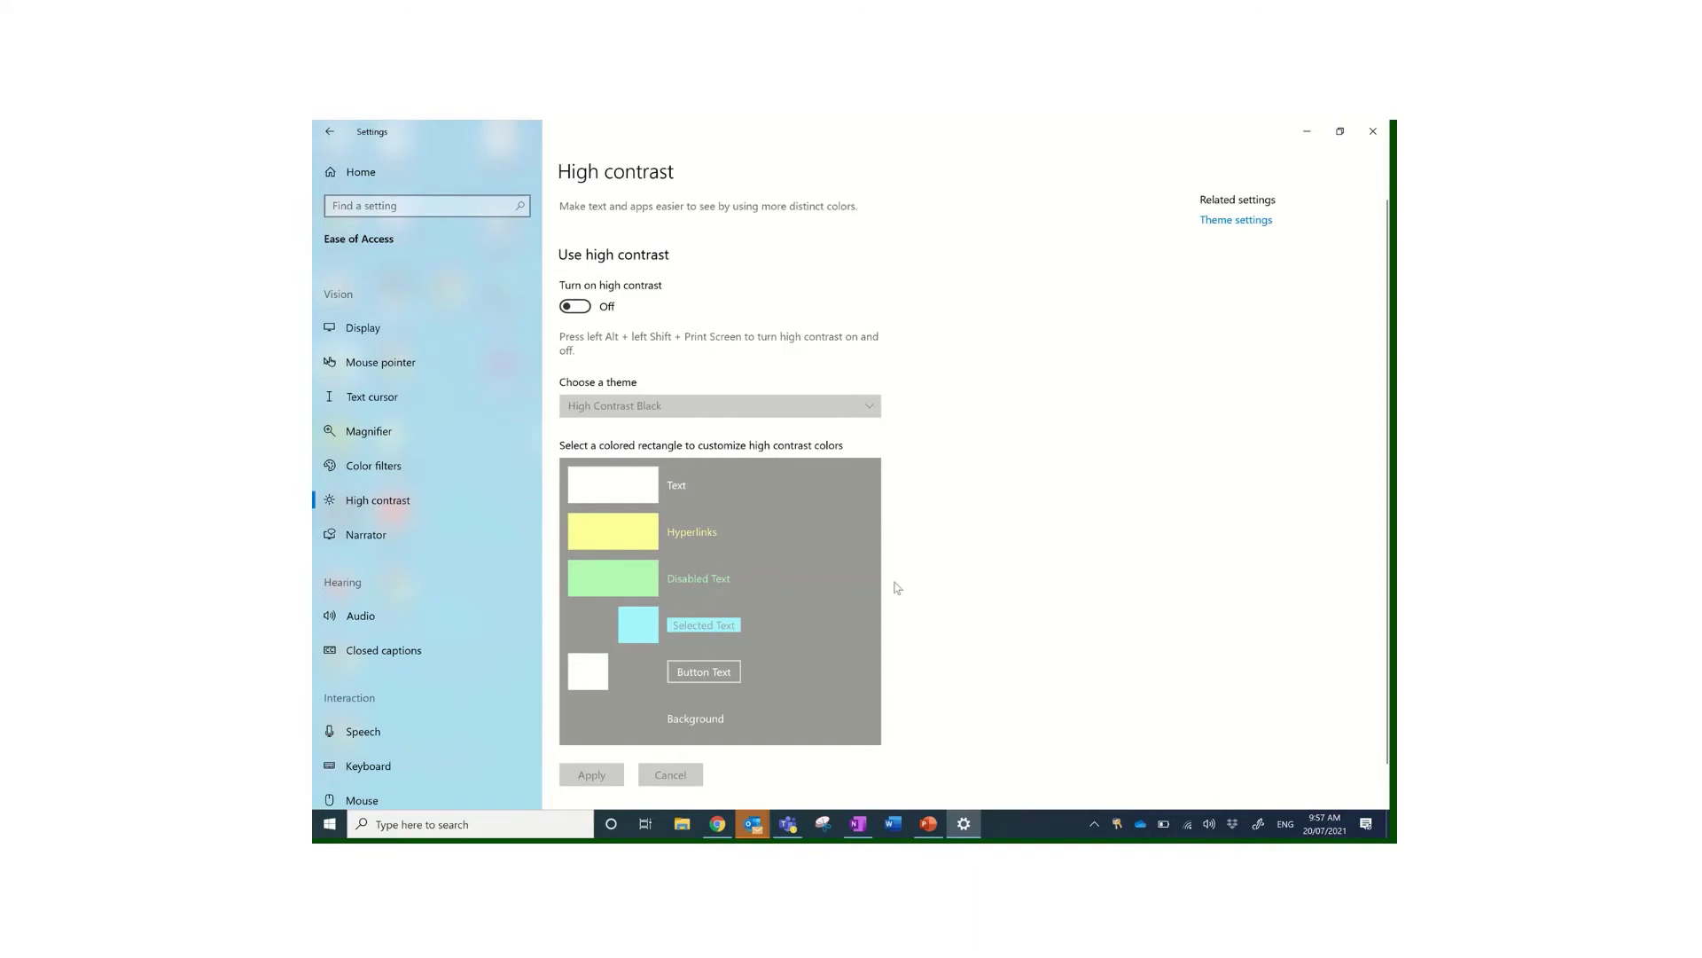
click(400, 545)
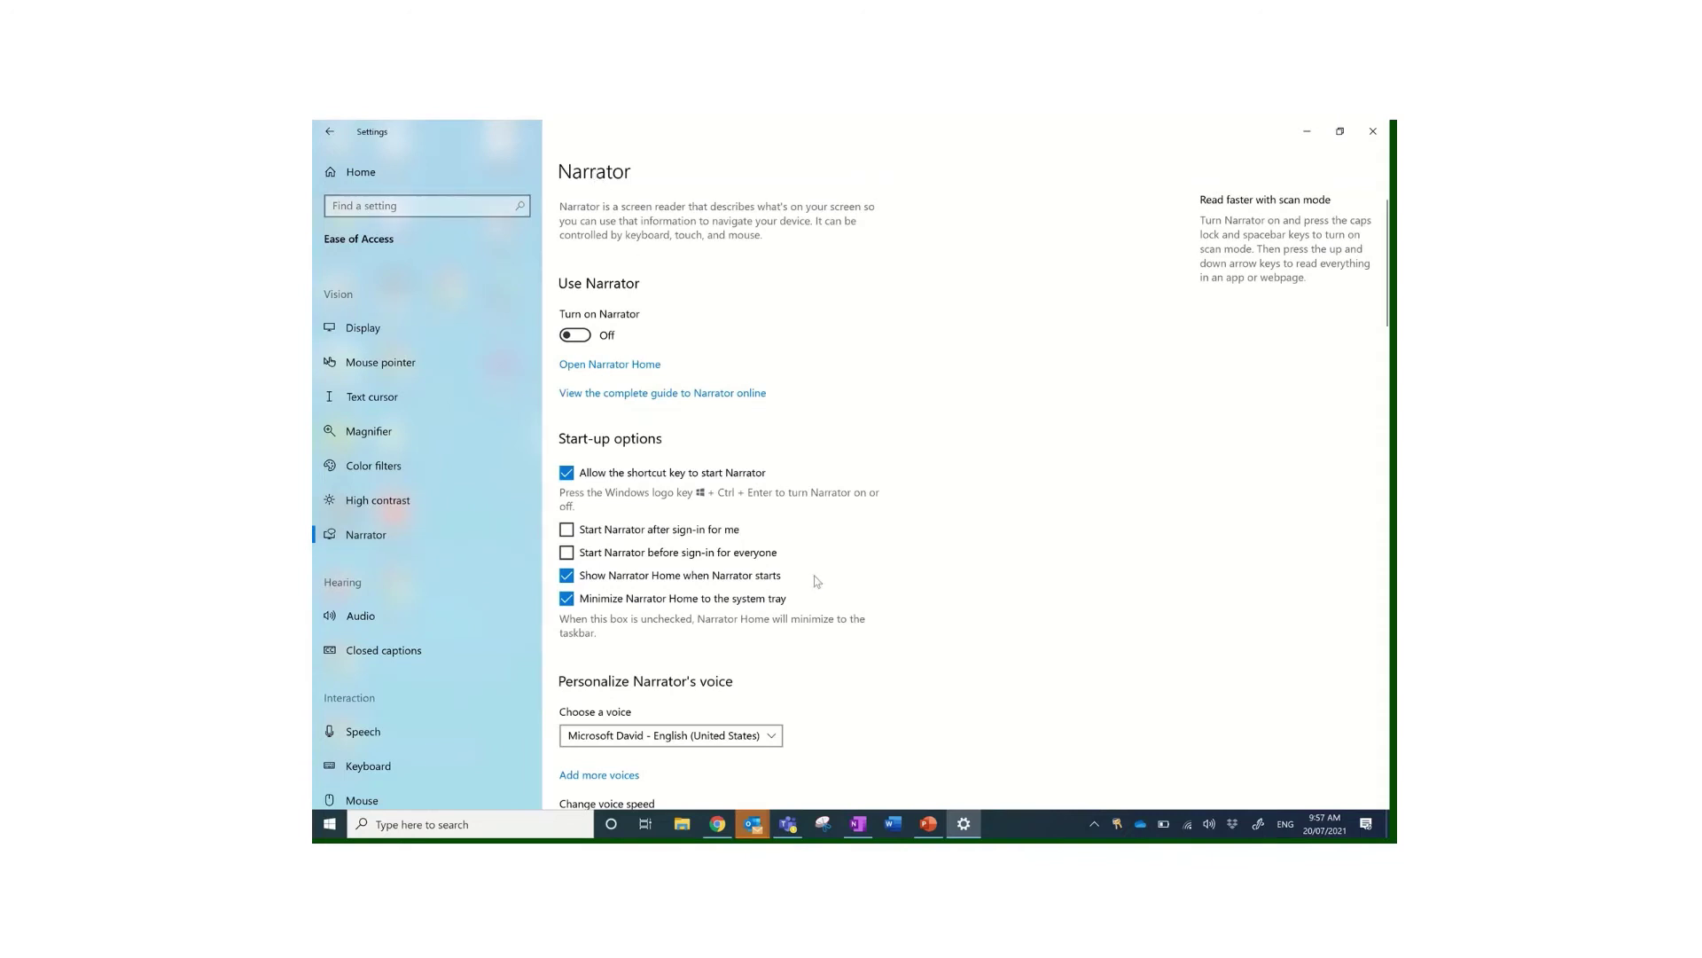
scroll(815, 578, down, 3)
scroll(713, 506, down, 2)
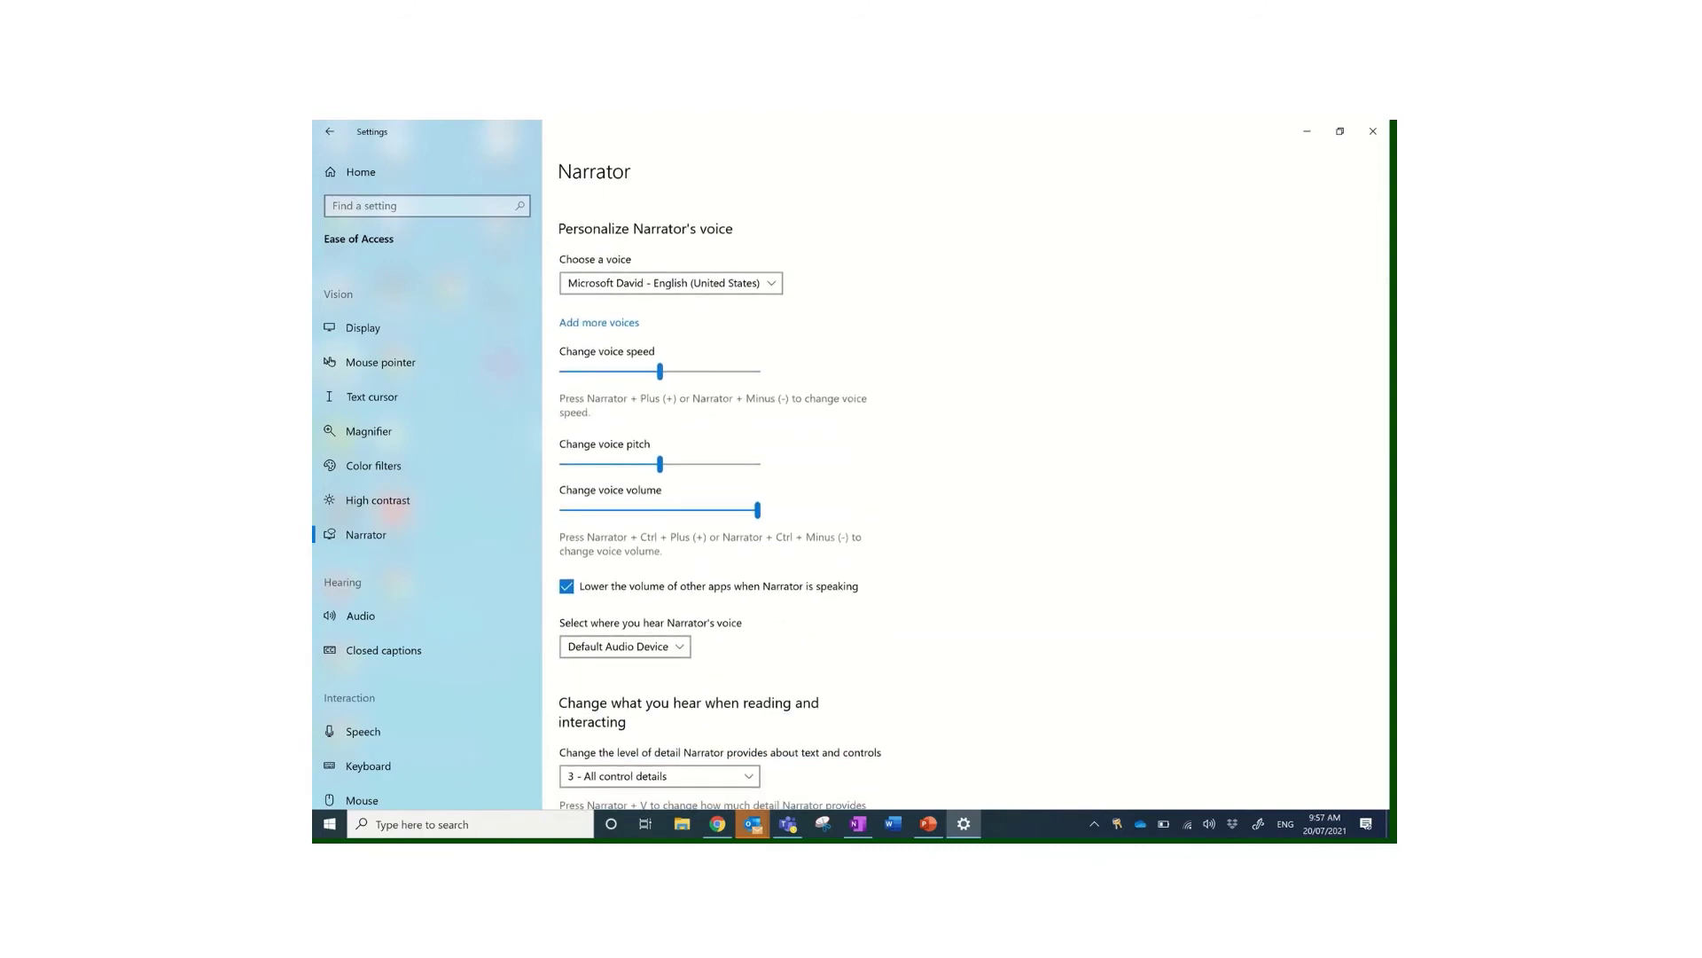
key(alt+Down)
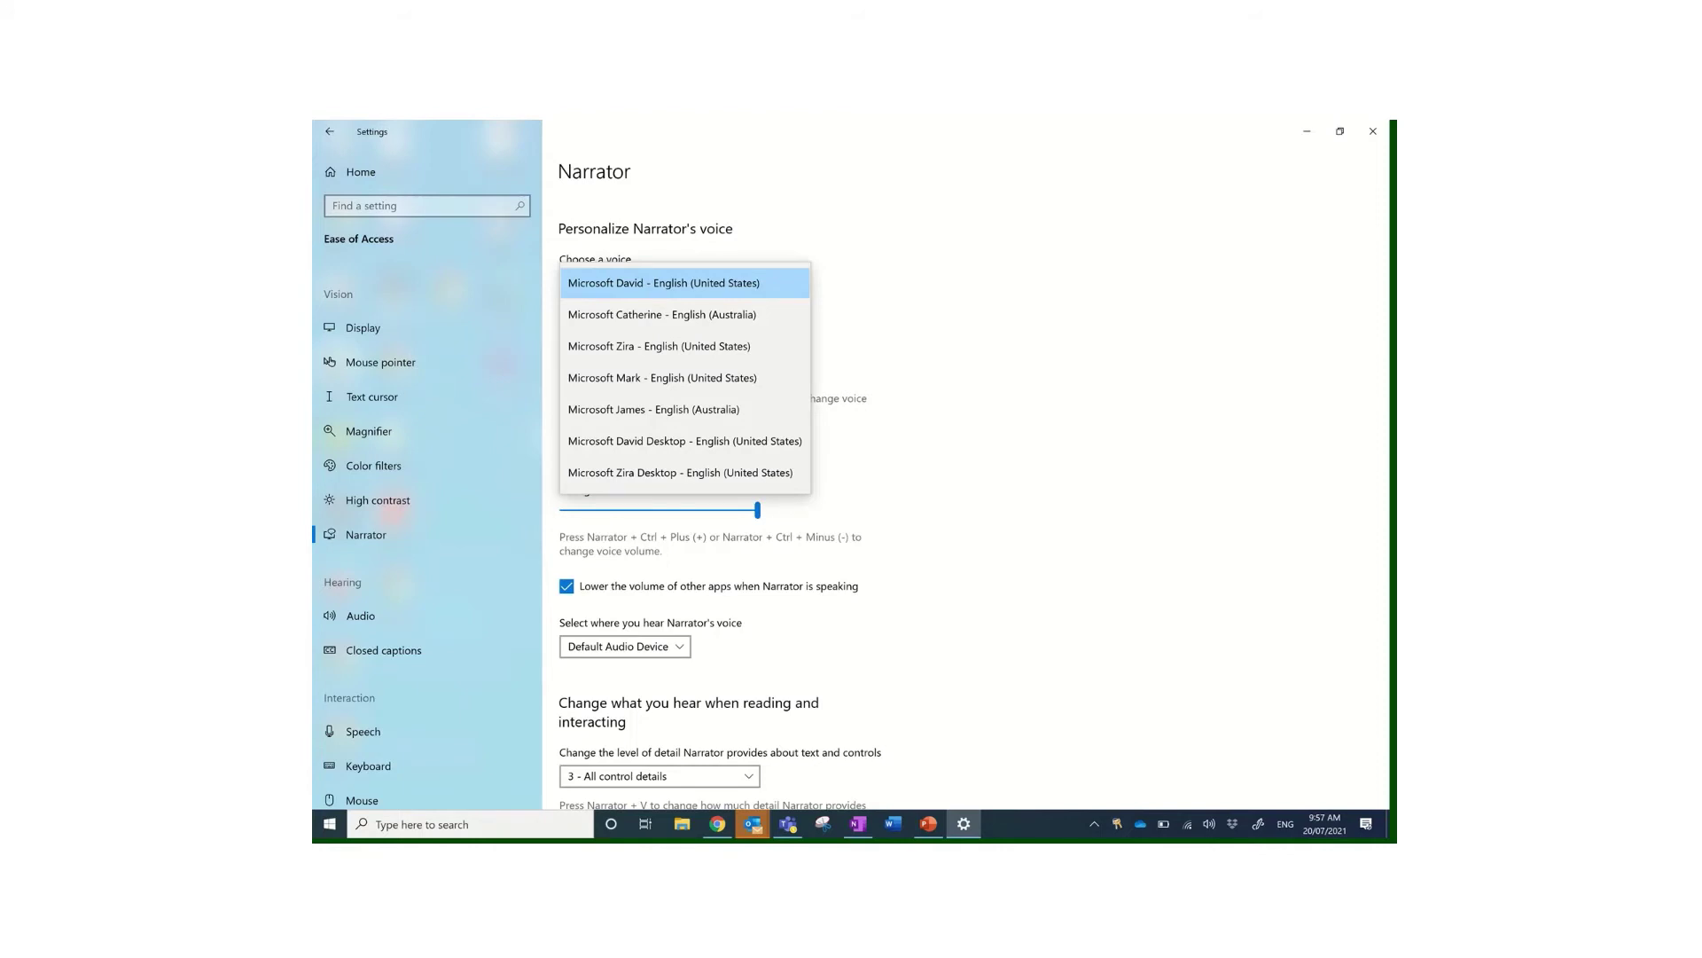
key(Escape)
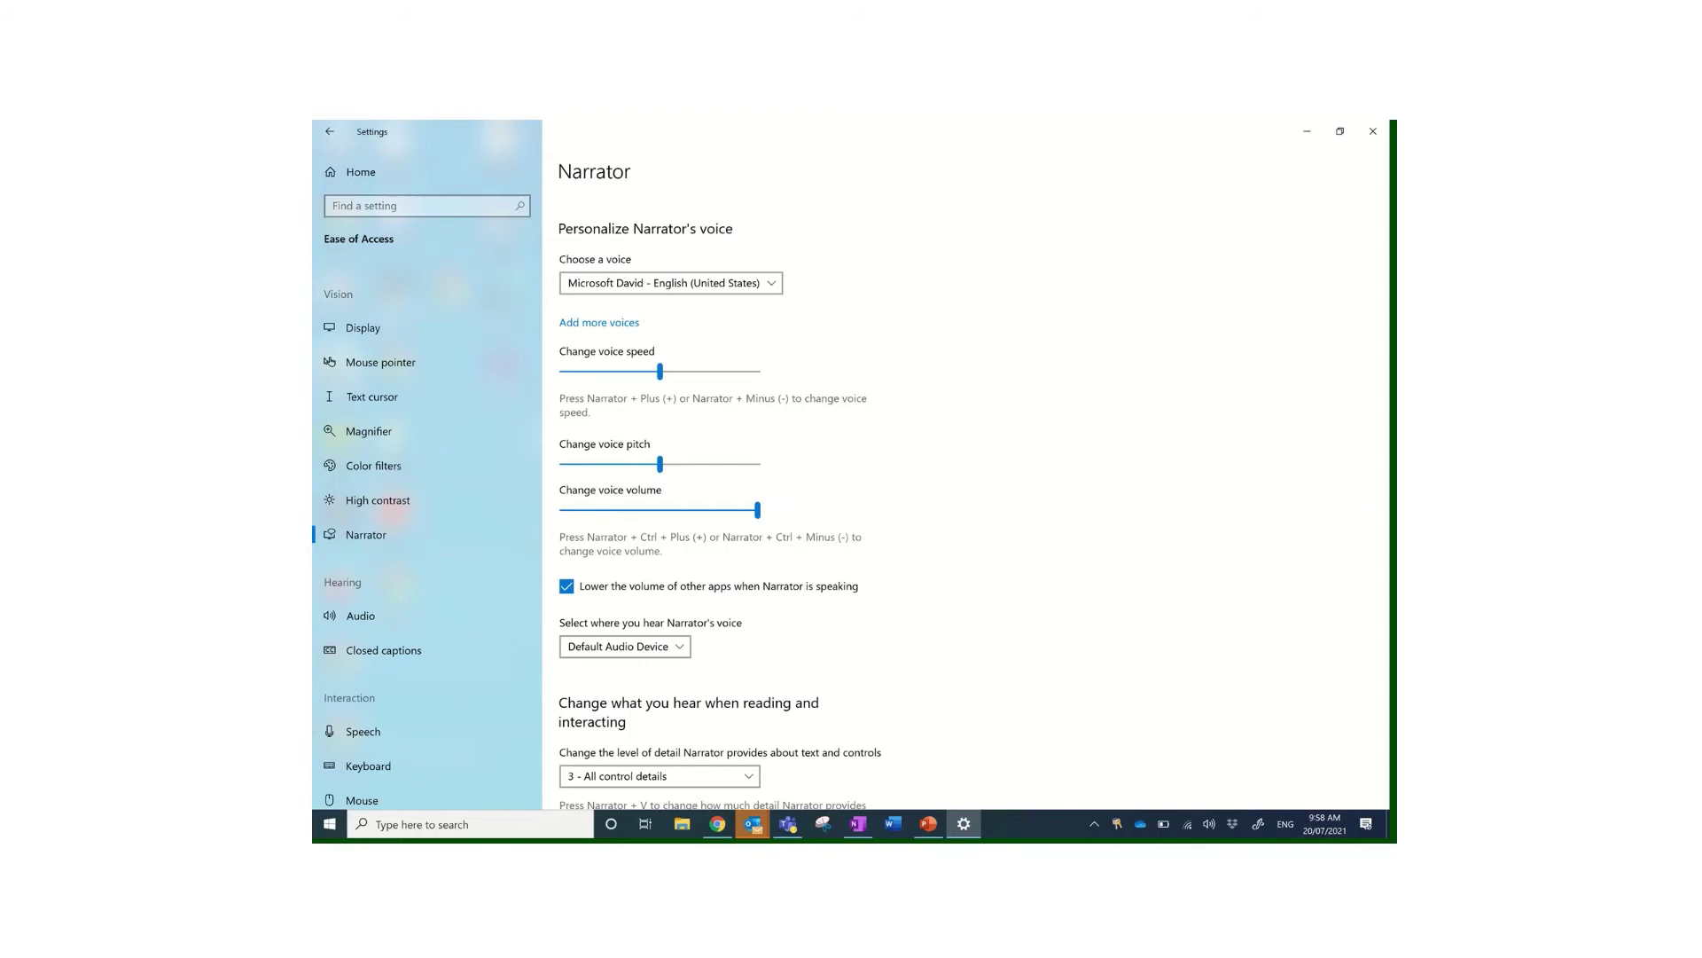
scroll(721, 498, down, 5)
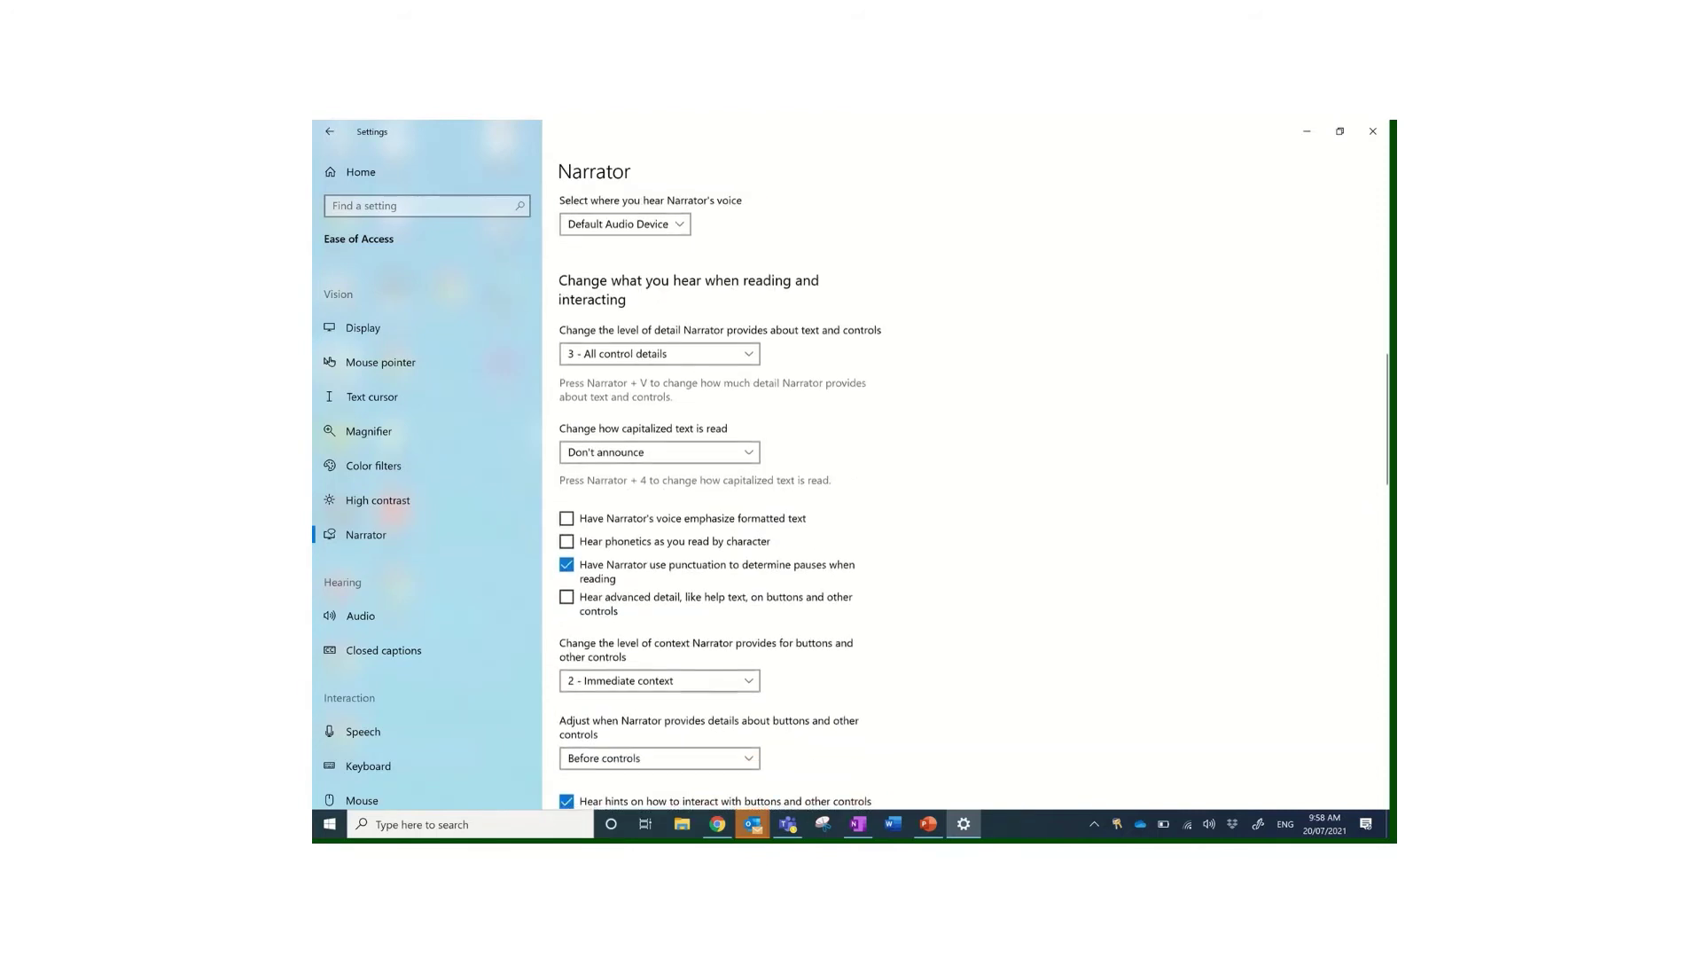
scroll(721, 498, down, 3)
scroll(721, 499, down, 3)
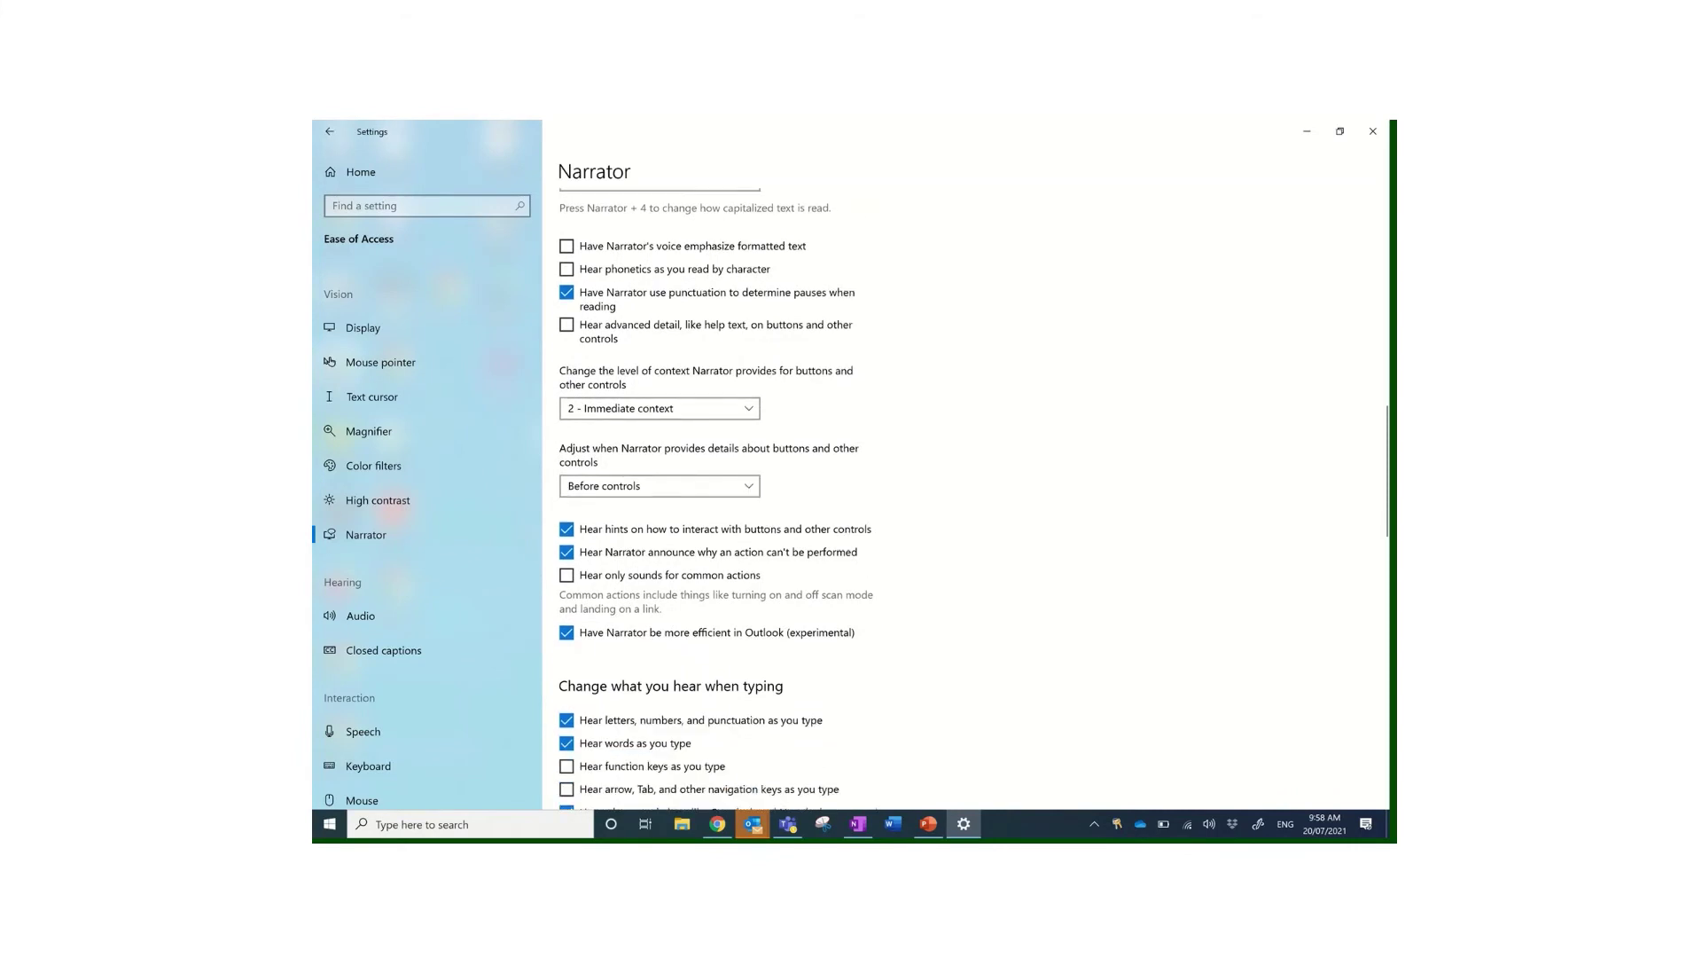
scroll(721, 498, down, 3)
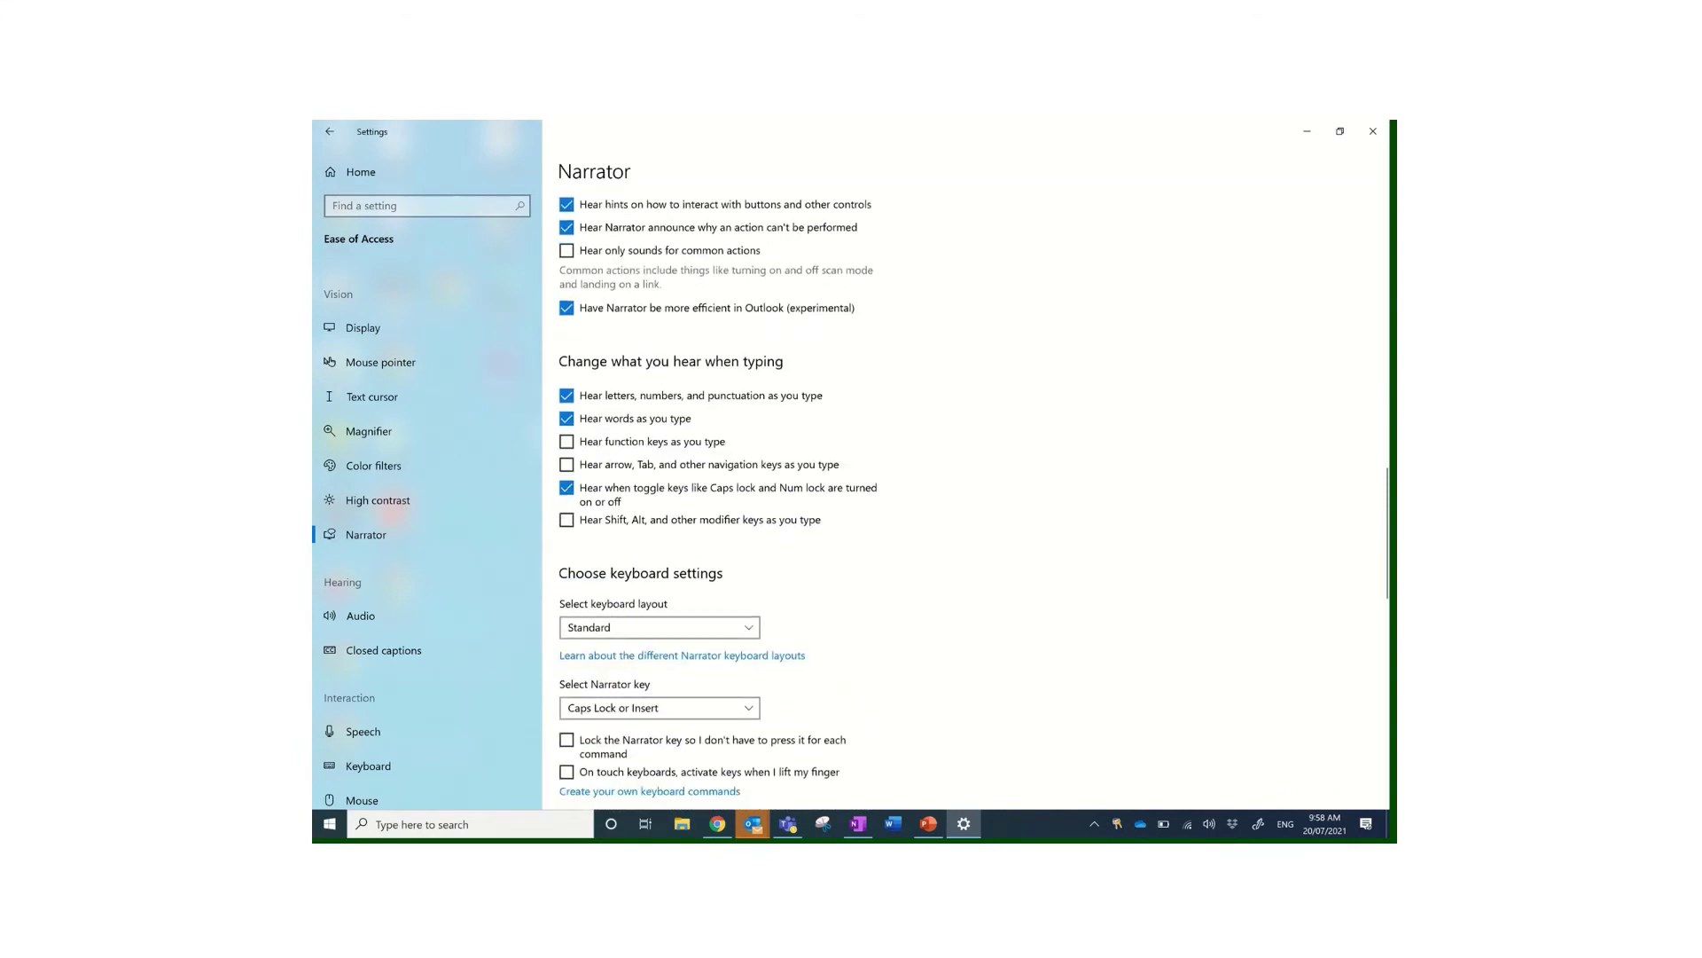
scroll(721, 498, down, 1)
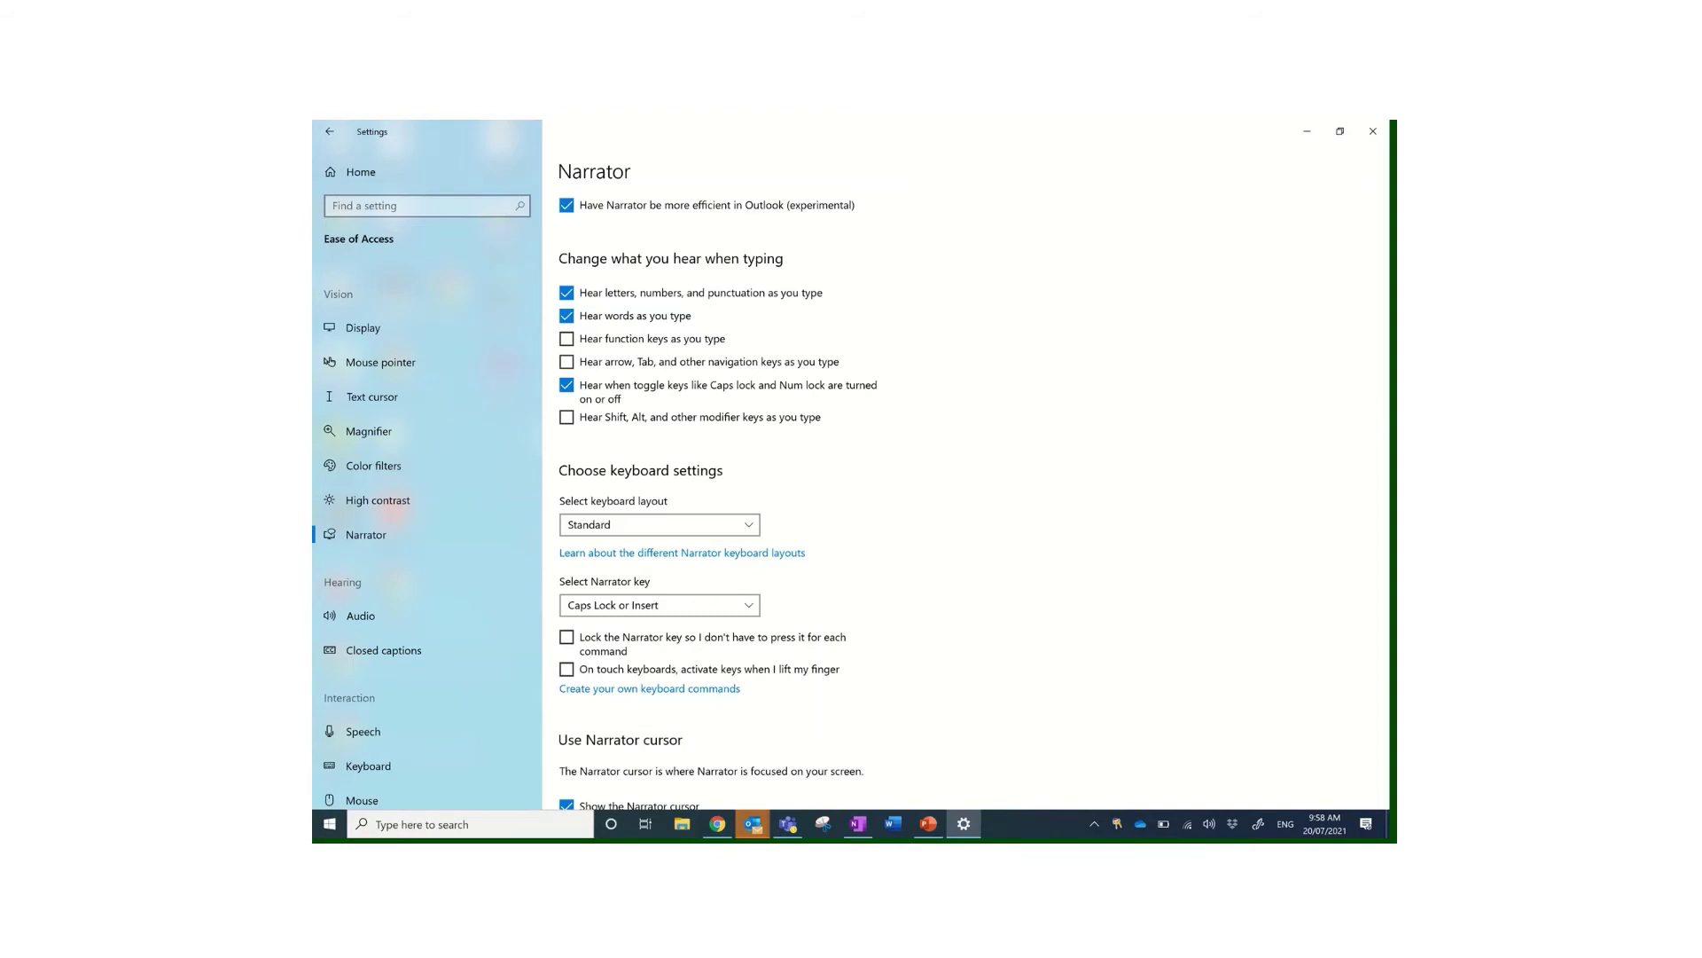
scroll(426, 576, down, 2)
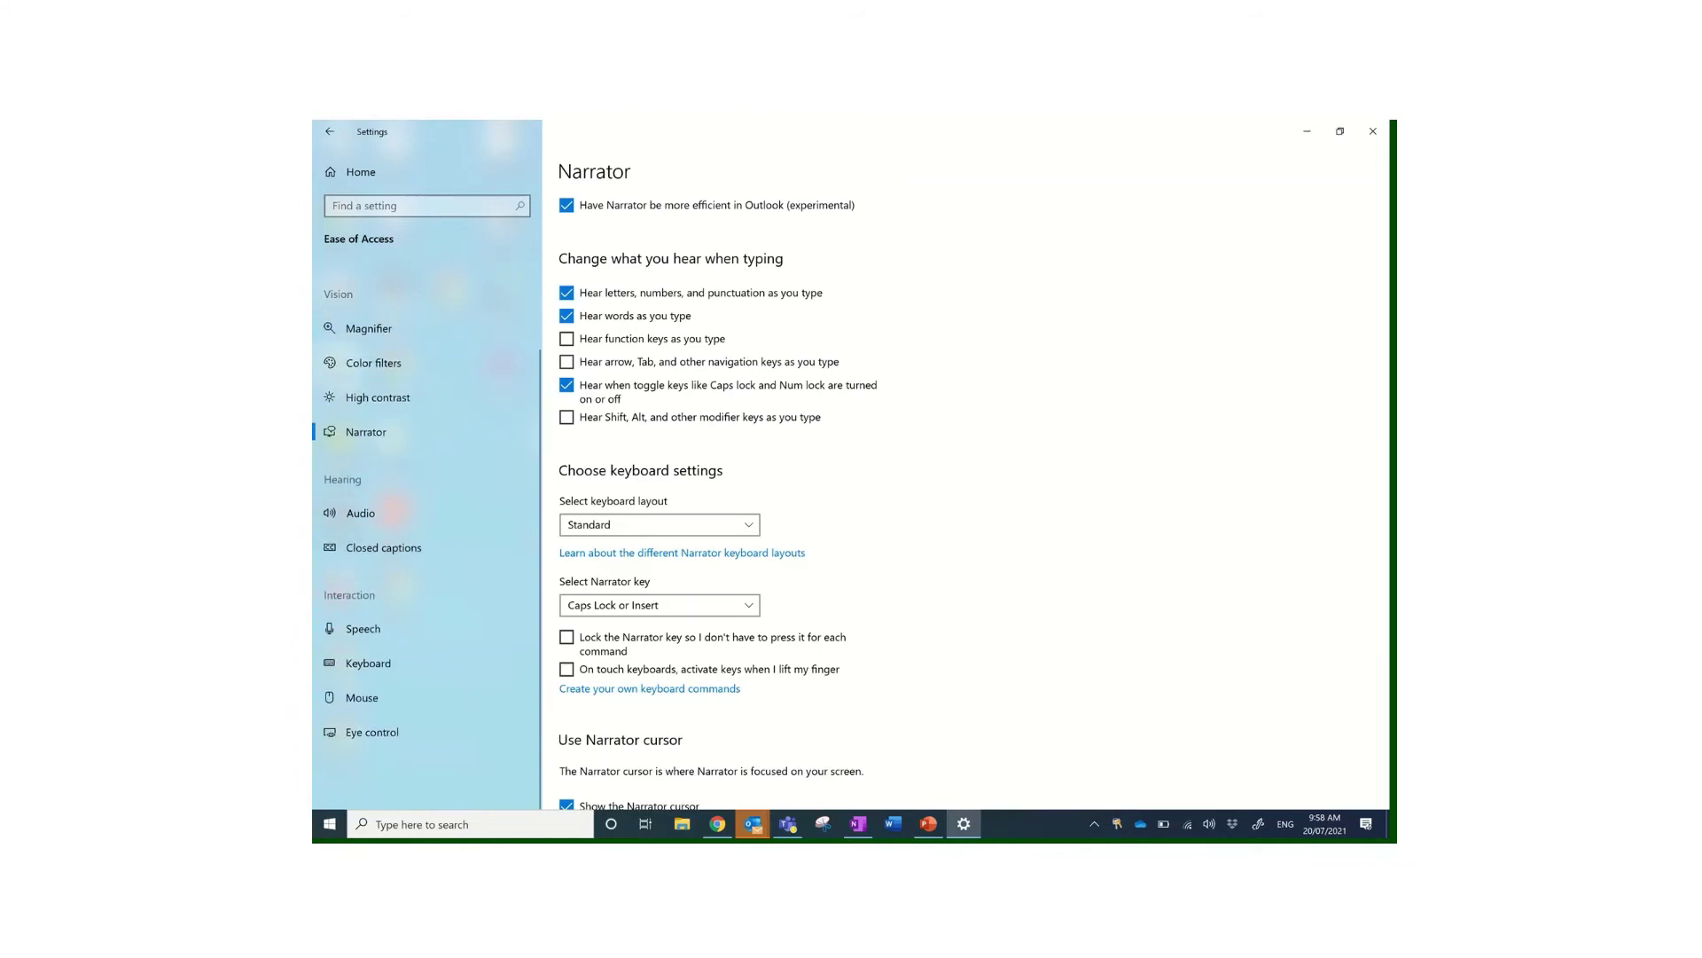
Pass through Audio to the Closed captions page, where all caption font options are Default
click(360, 513)
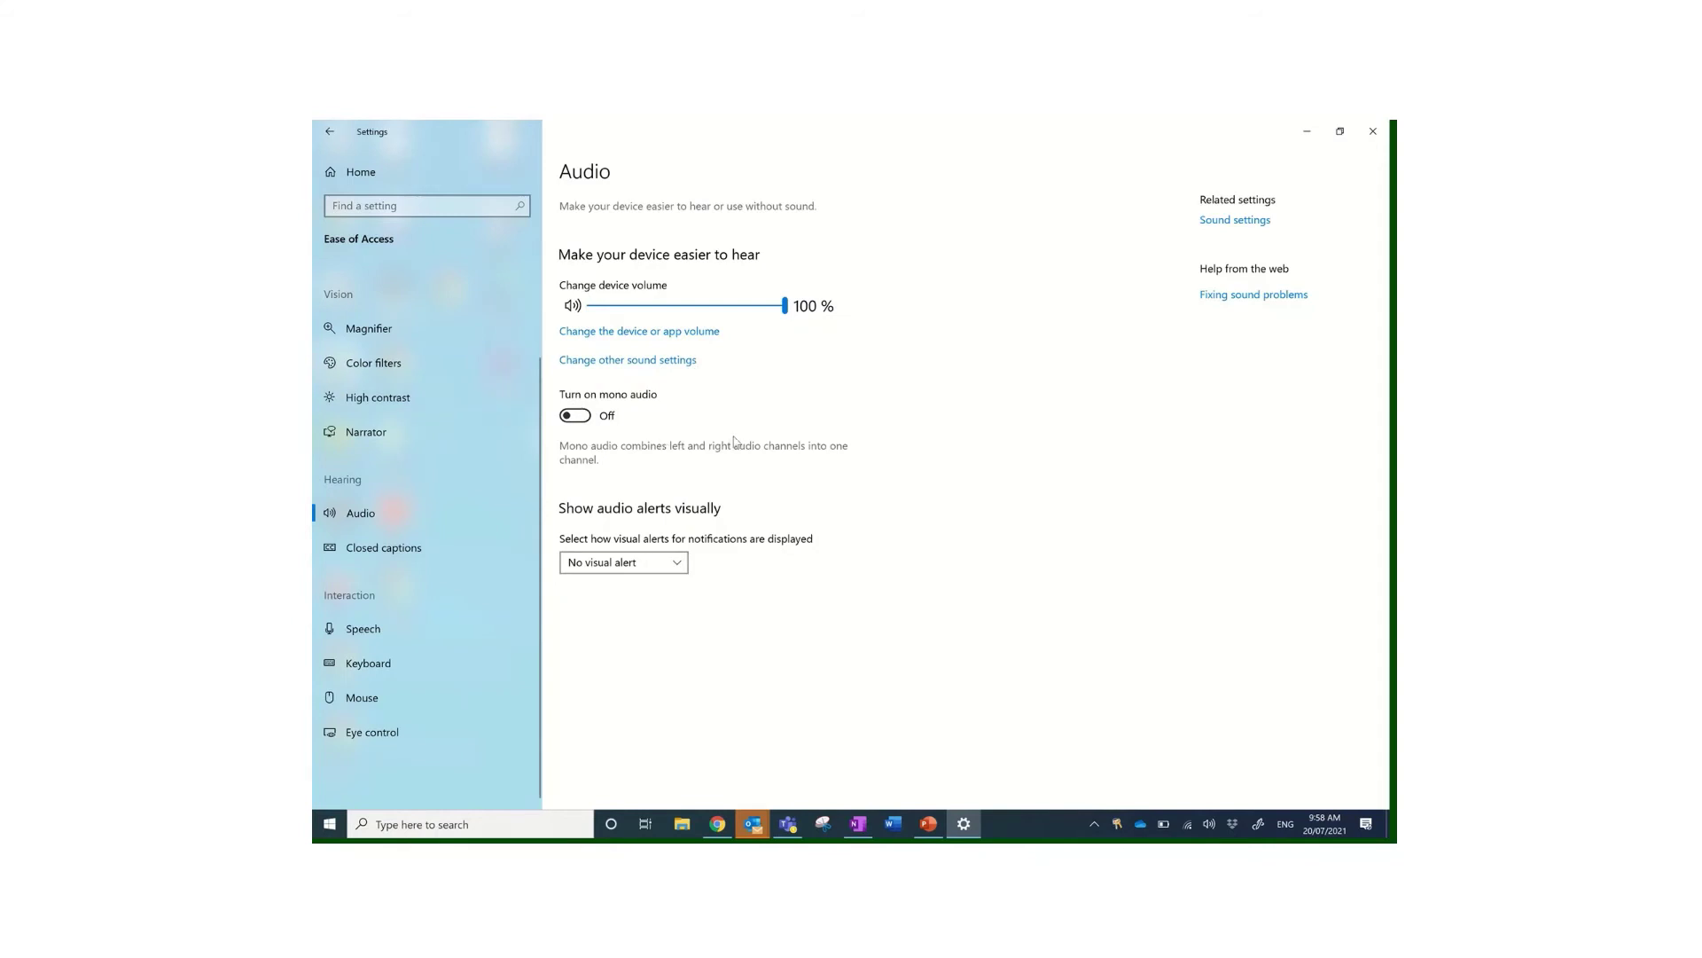
click(425, 553)
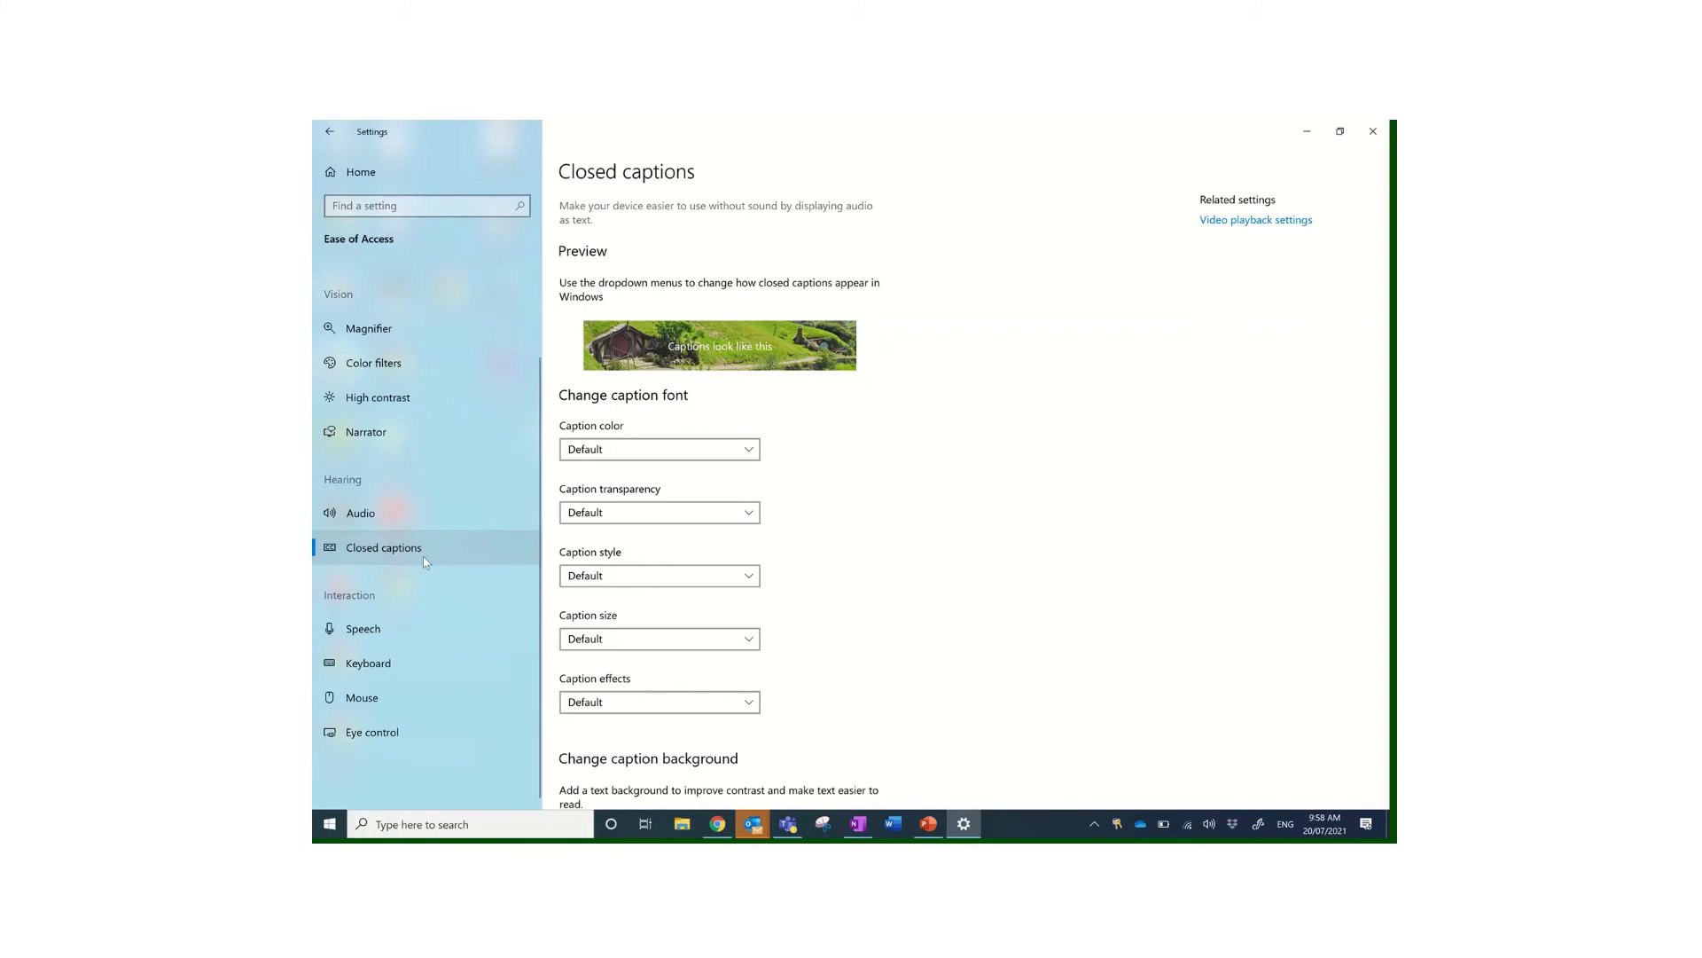
Show the Speech page under Interaction, with Speech Recognition off and dictation instructions
click(372, 627)
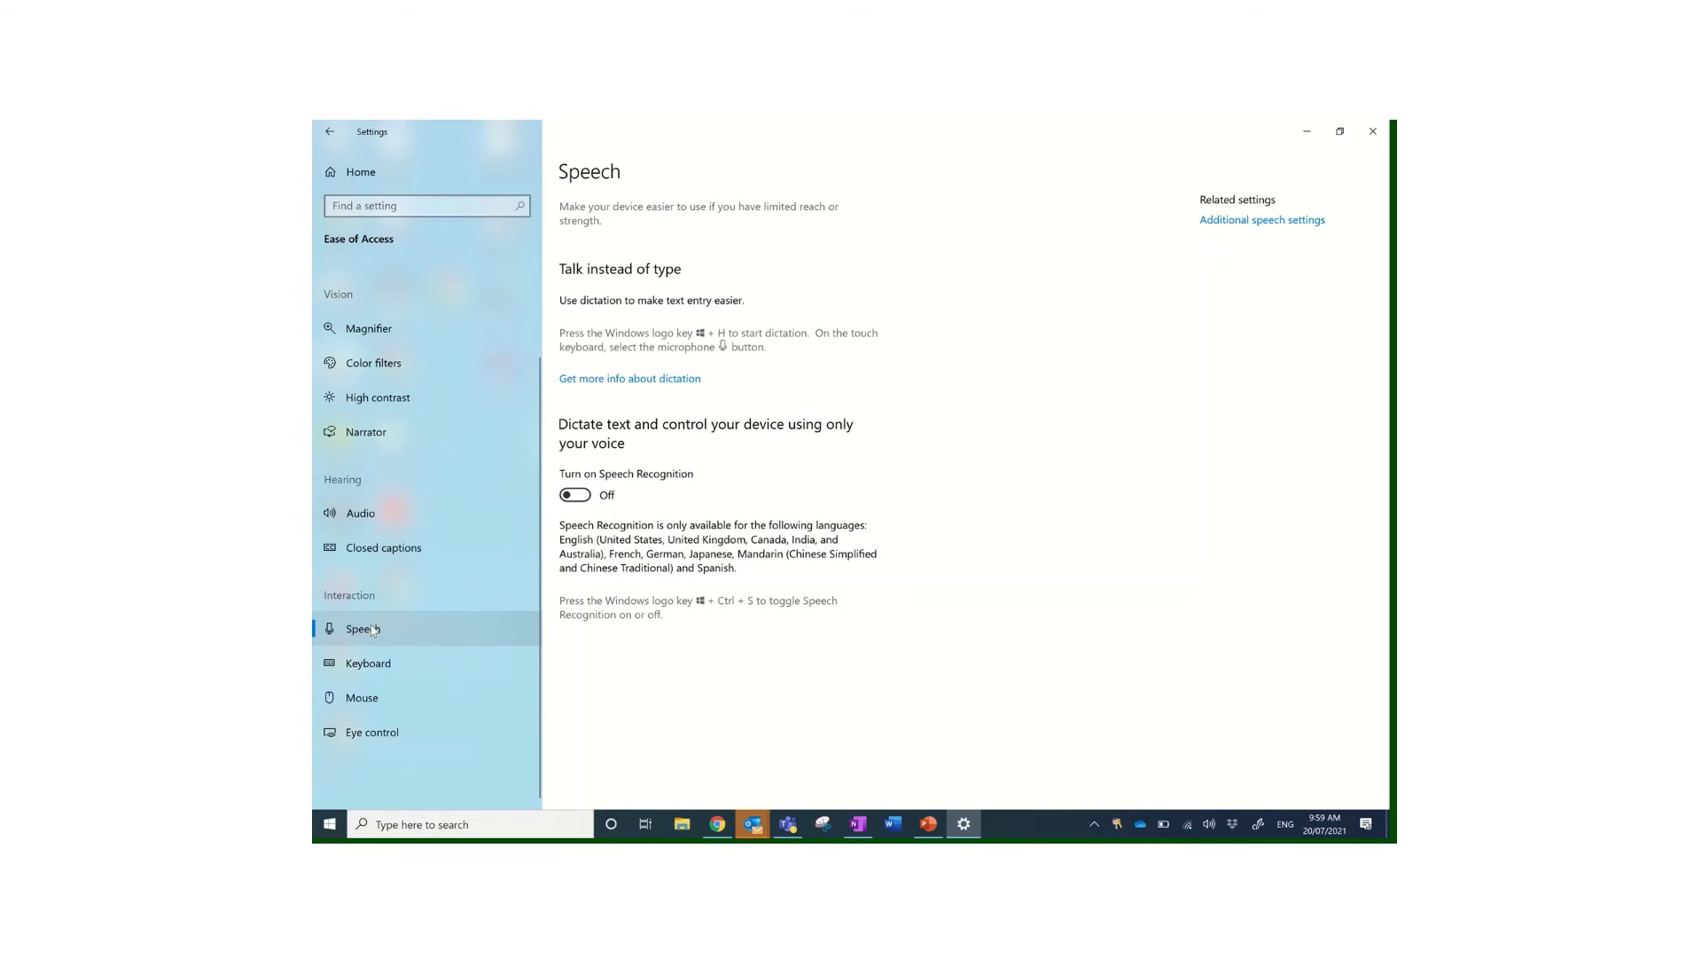
click(369, 664)
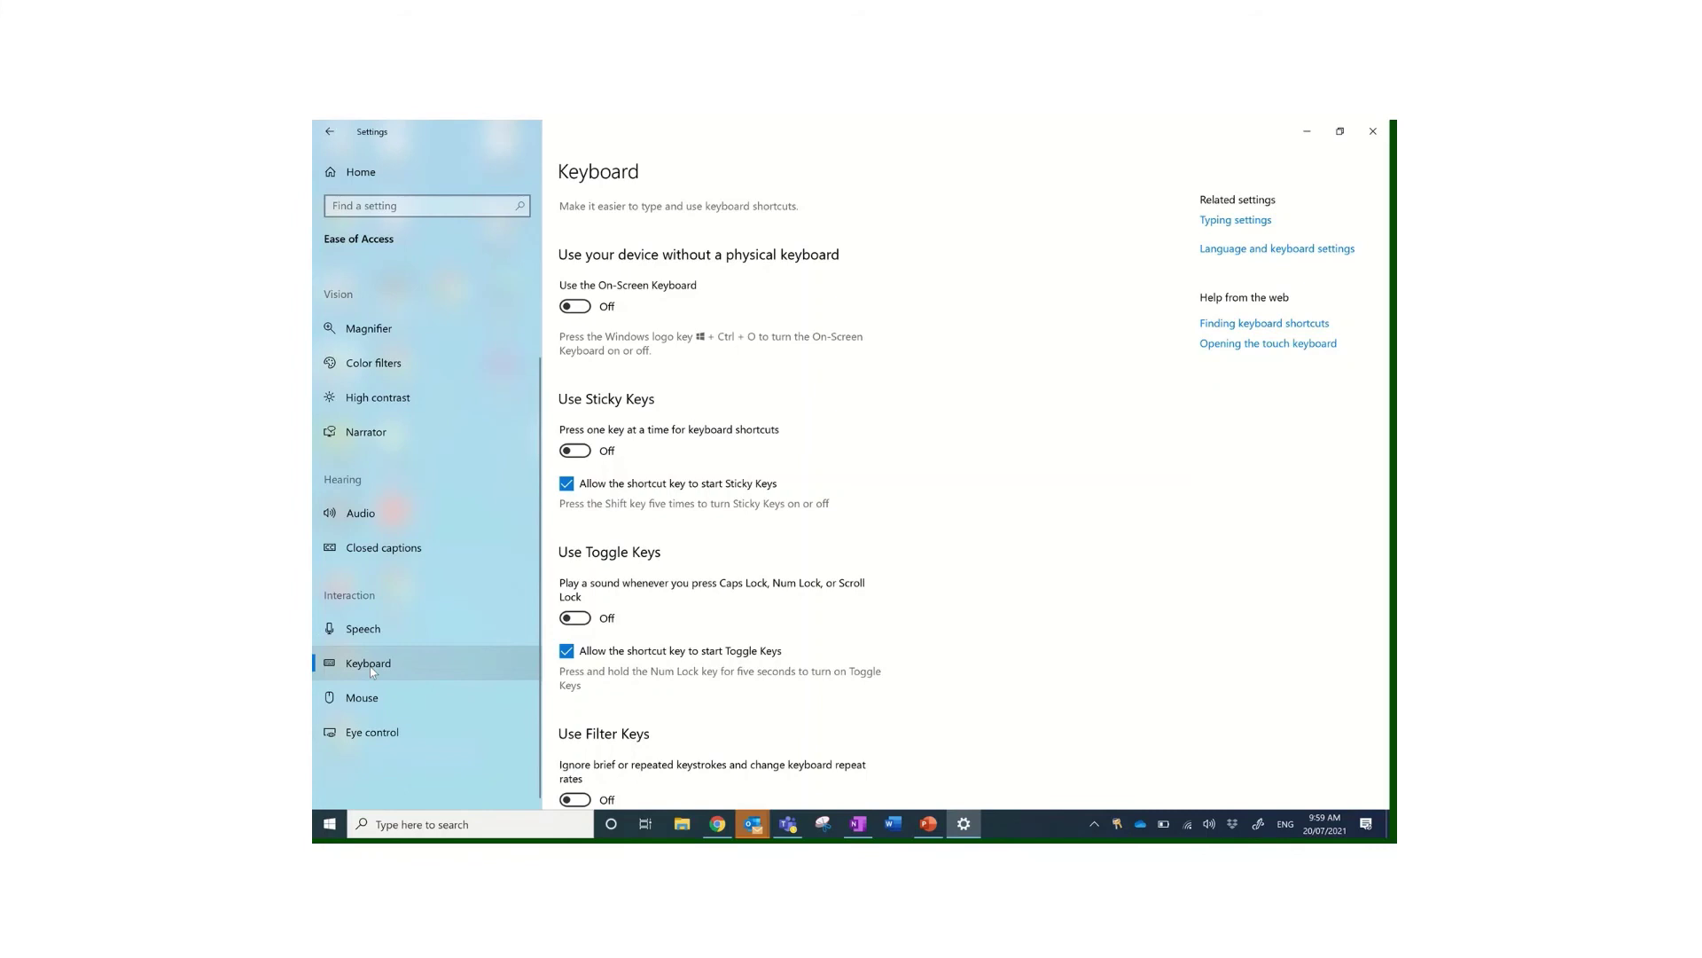
click(370, 704)
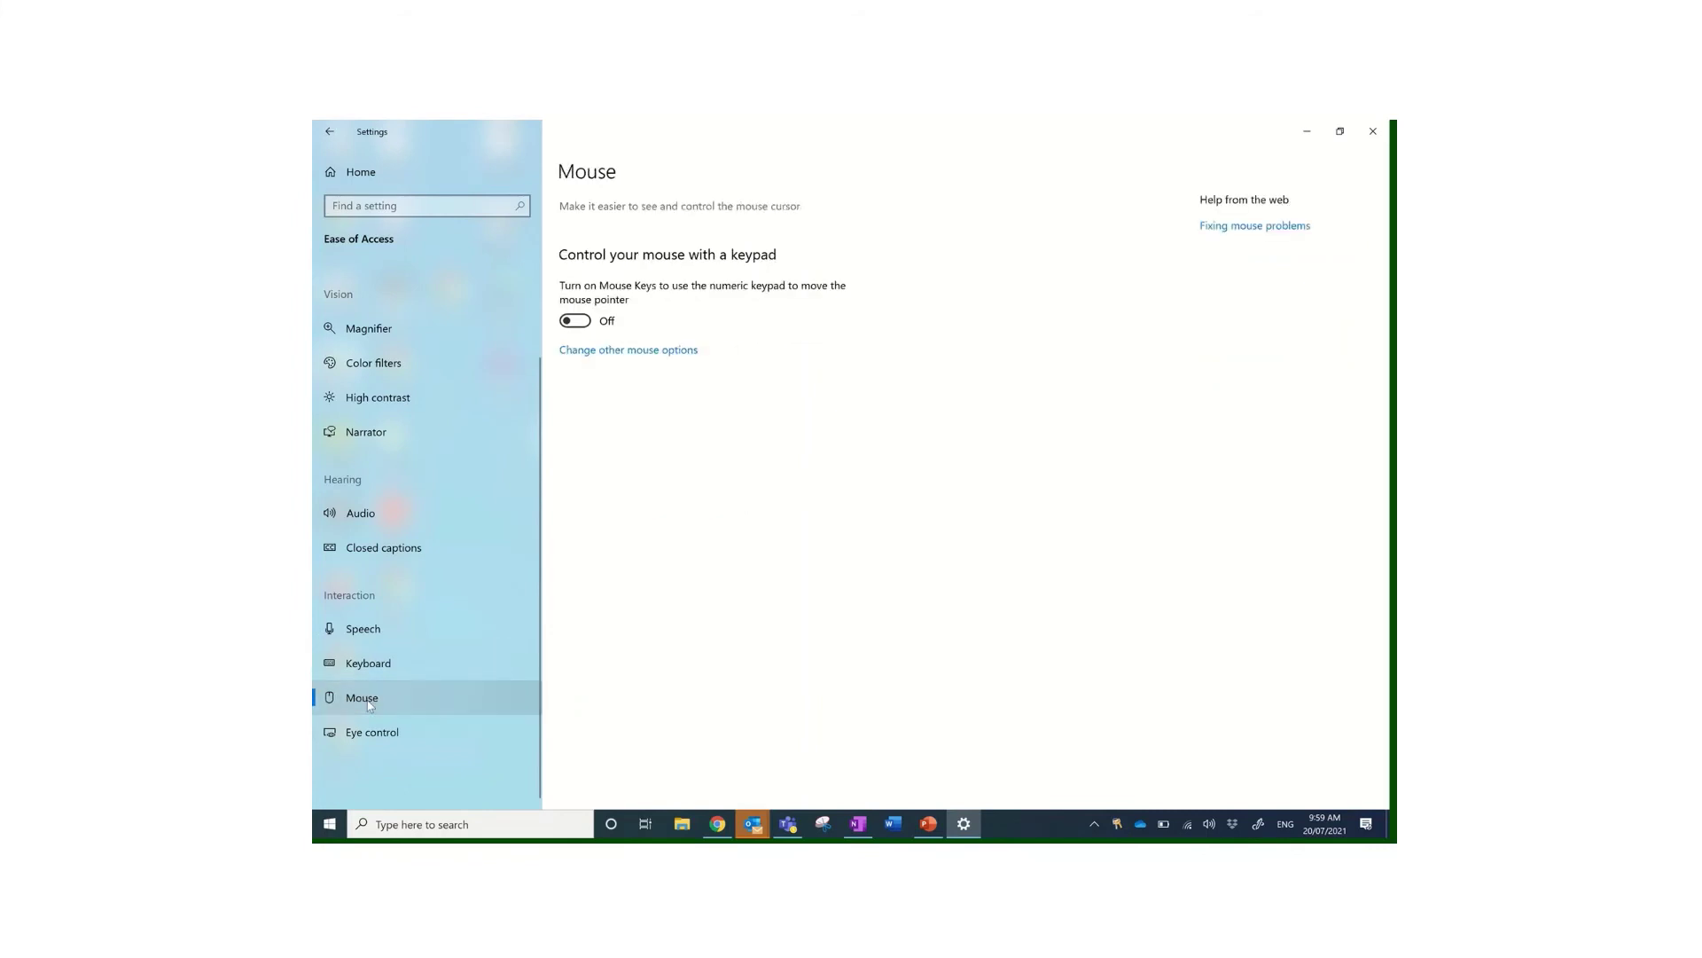
click(370, 743)
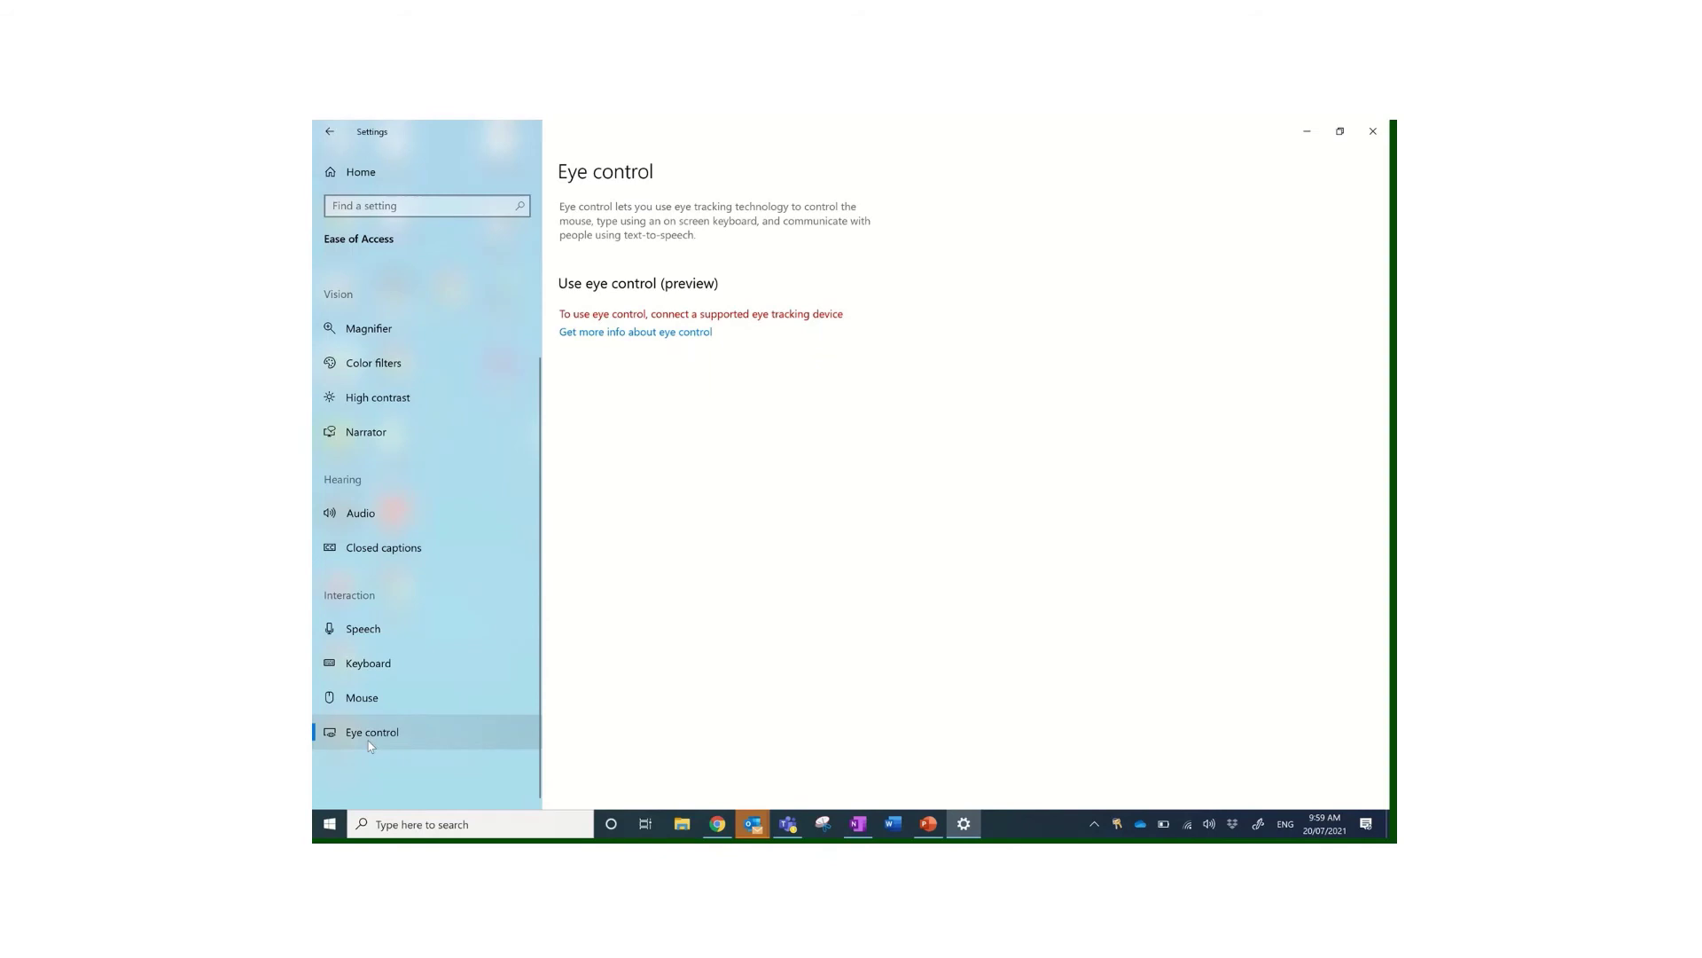
click(371, 635)
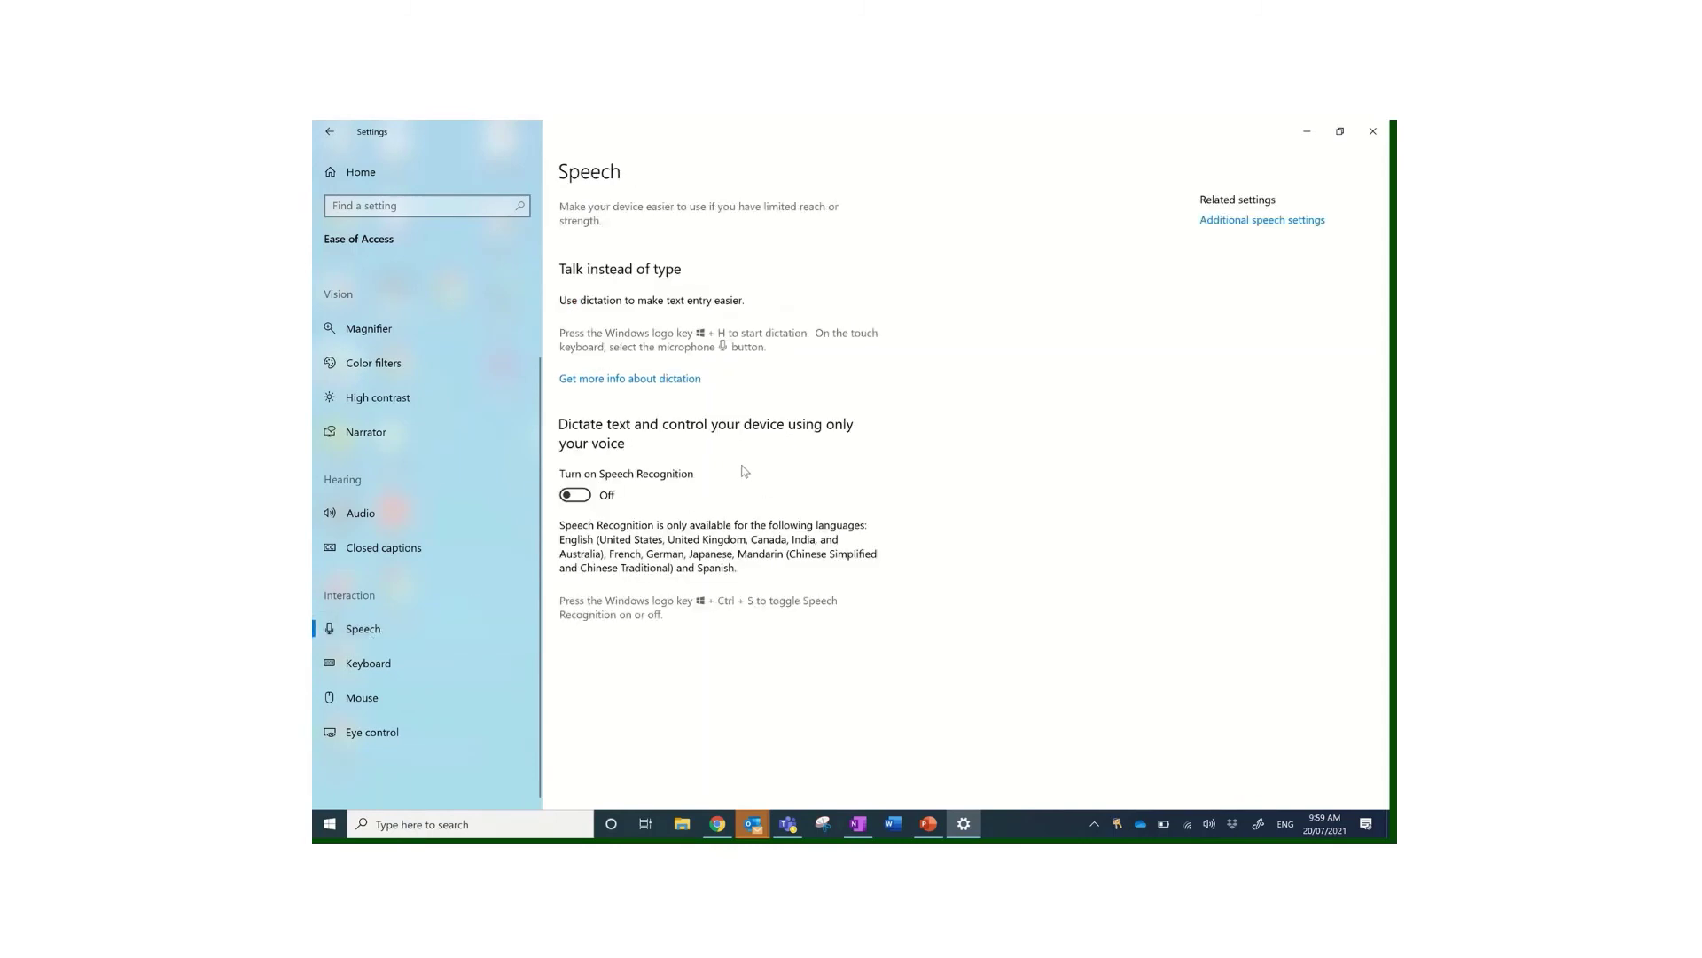
Reopen Narrator (voice Microsoft David, detail level 3) and scroll through its reading and interaction options
click(370, 437)
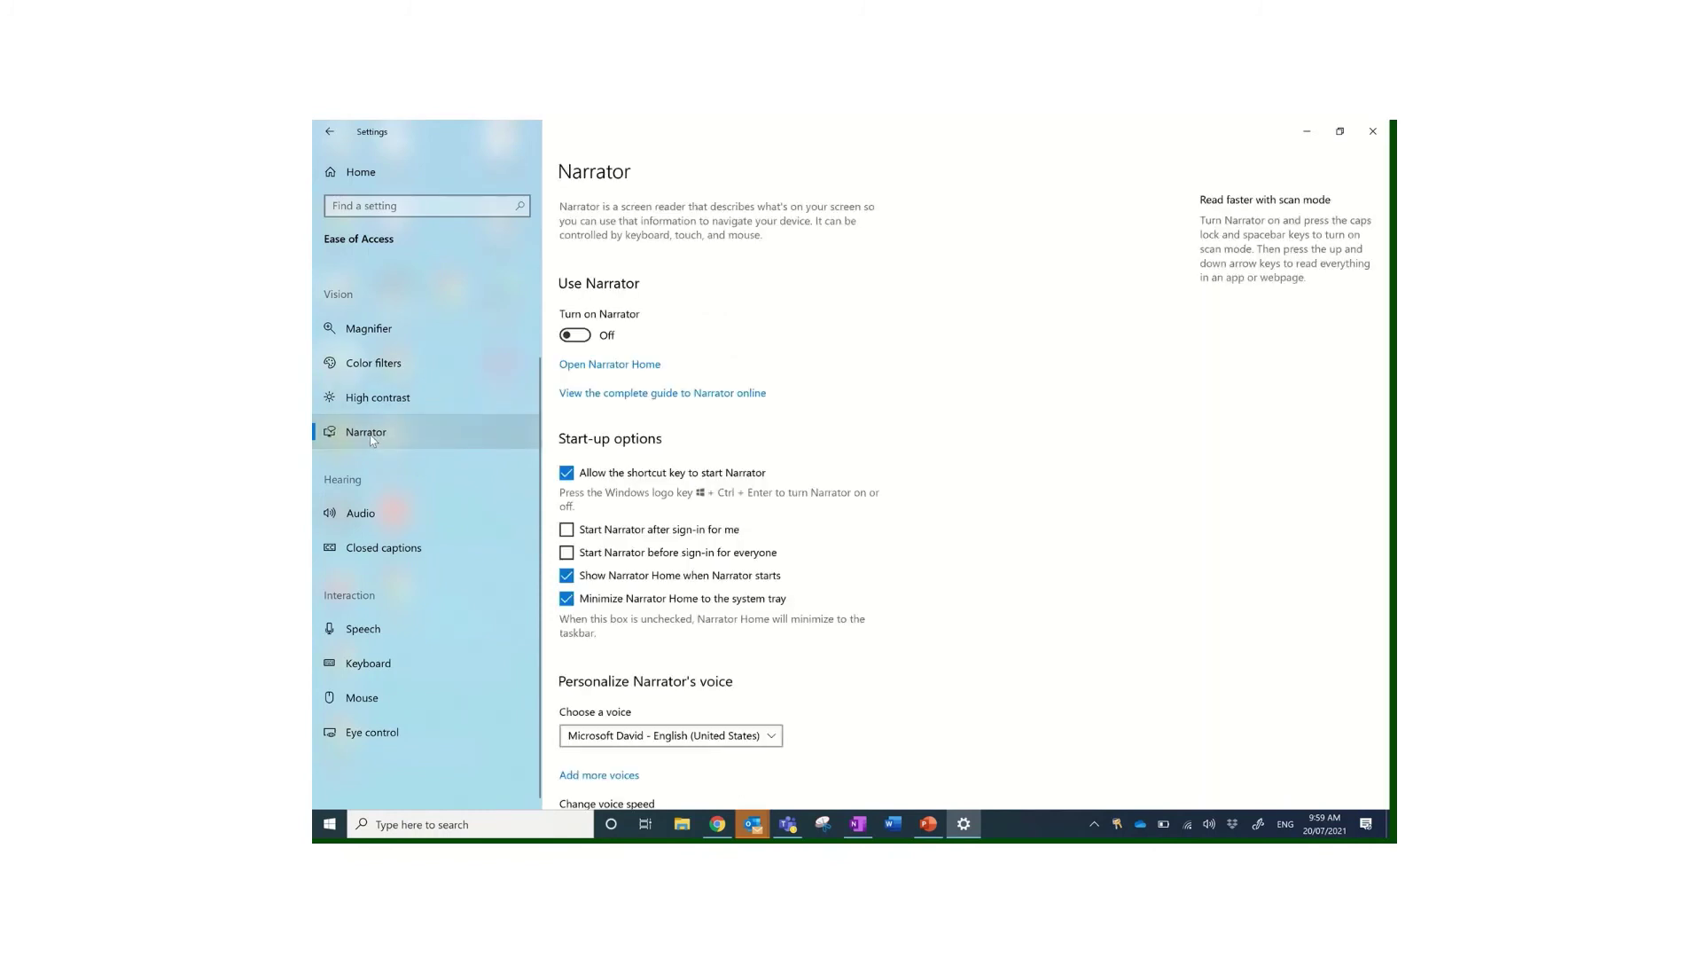
scroll(709, 497, down, 3)
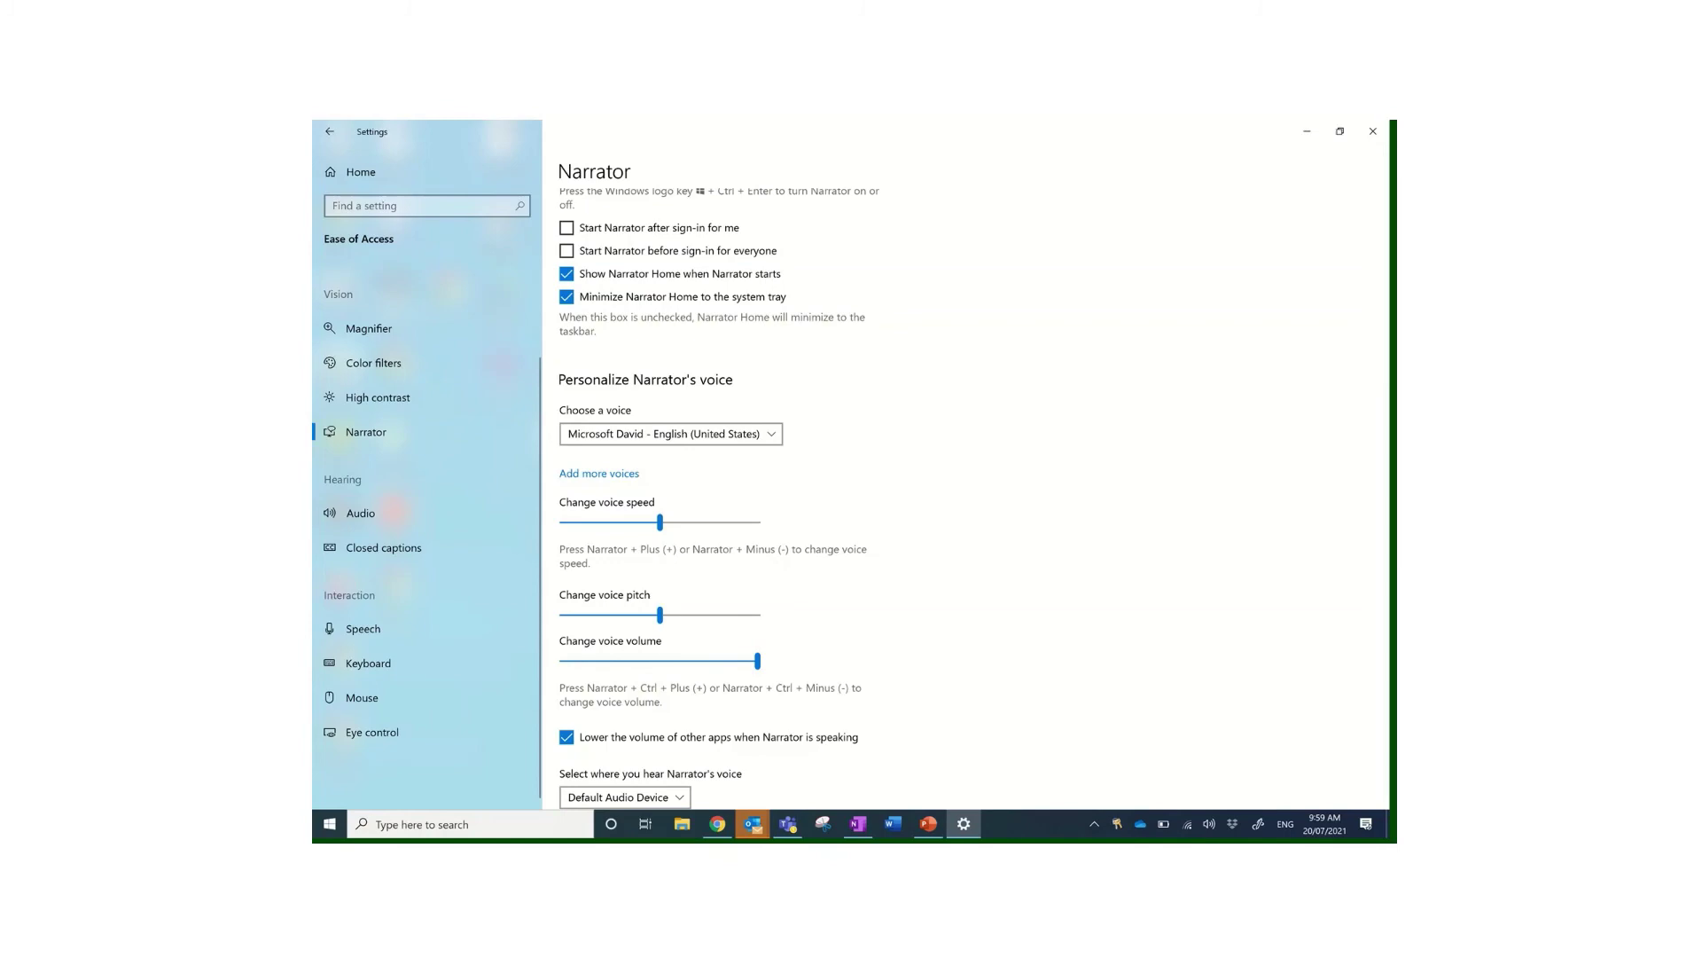
scroll(966, 497, down, 2)
scroll(710, 496, down, 4)
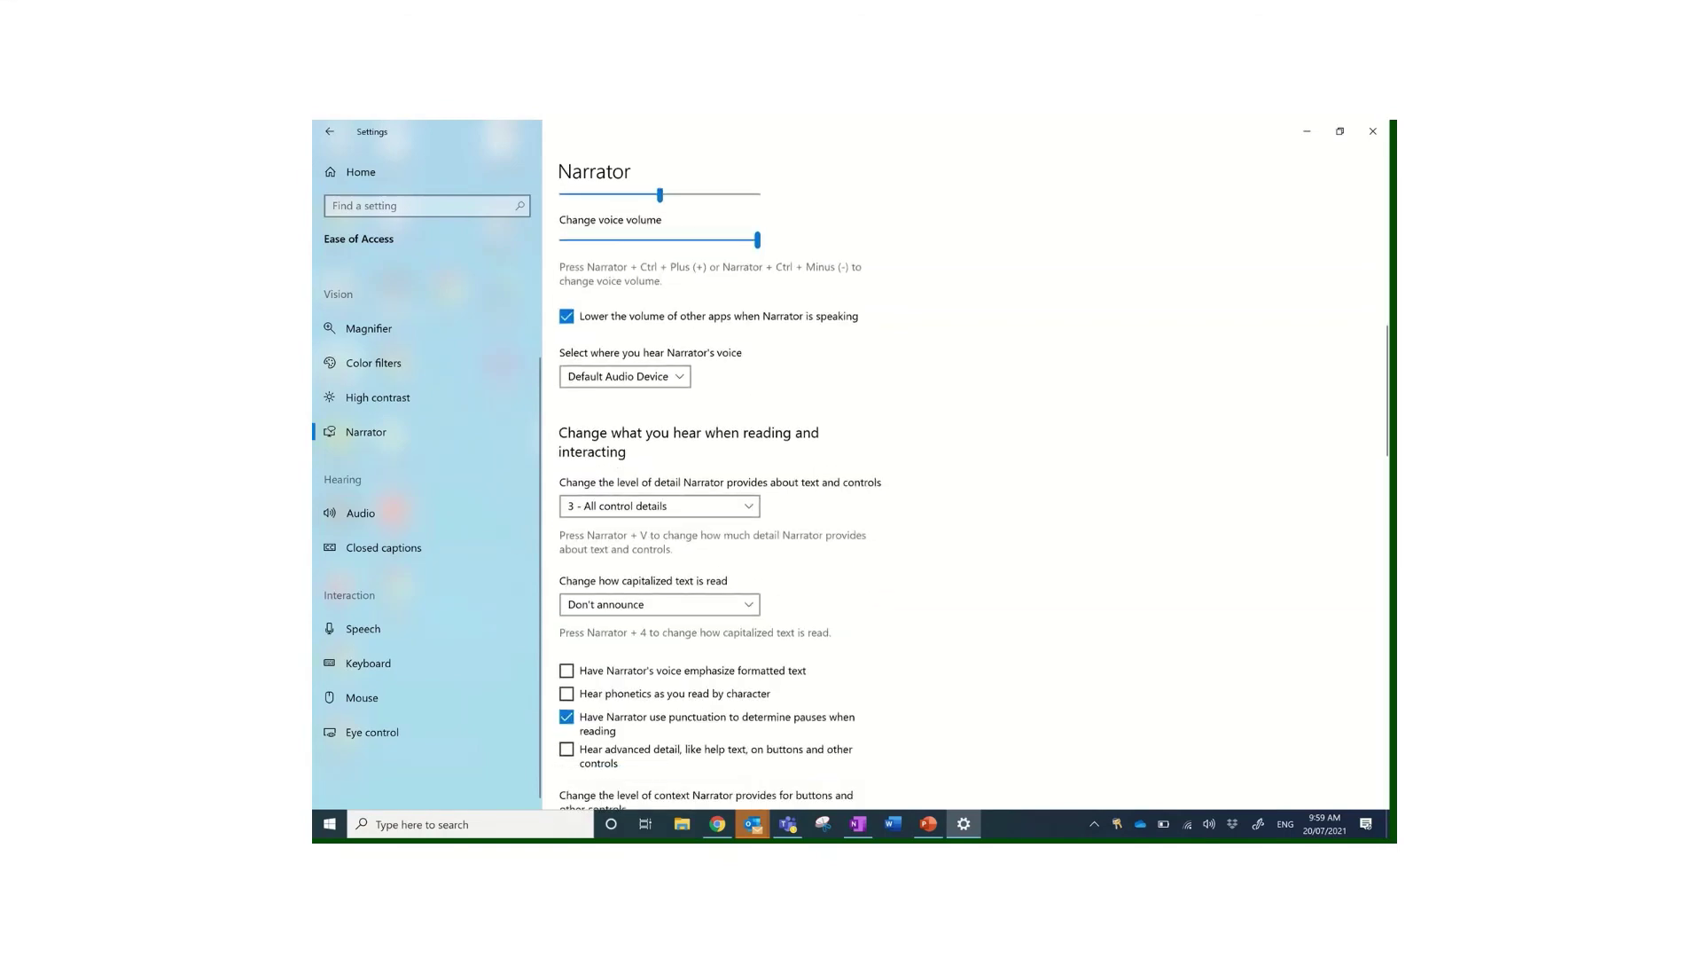
scroll(721, 499, down, 5)
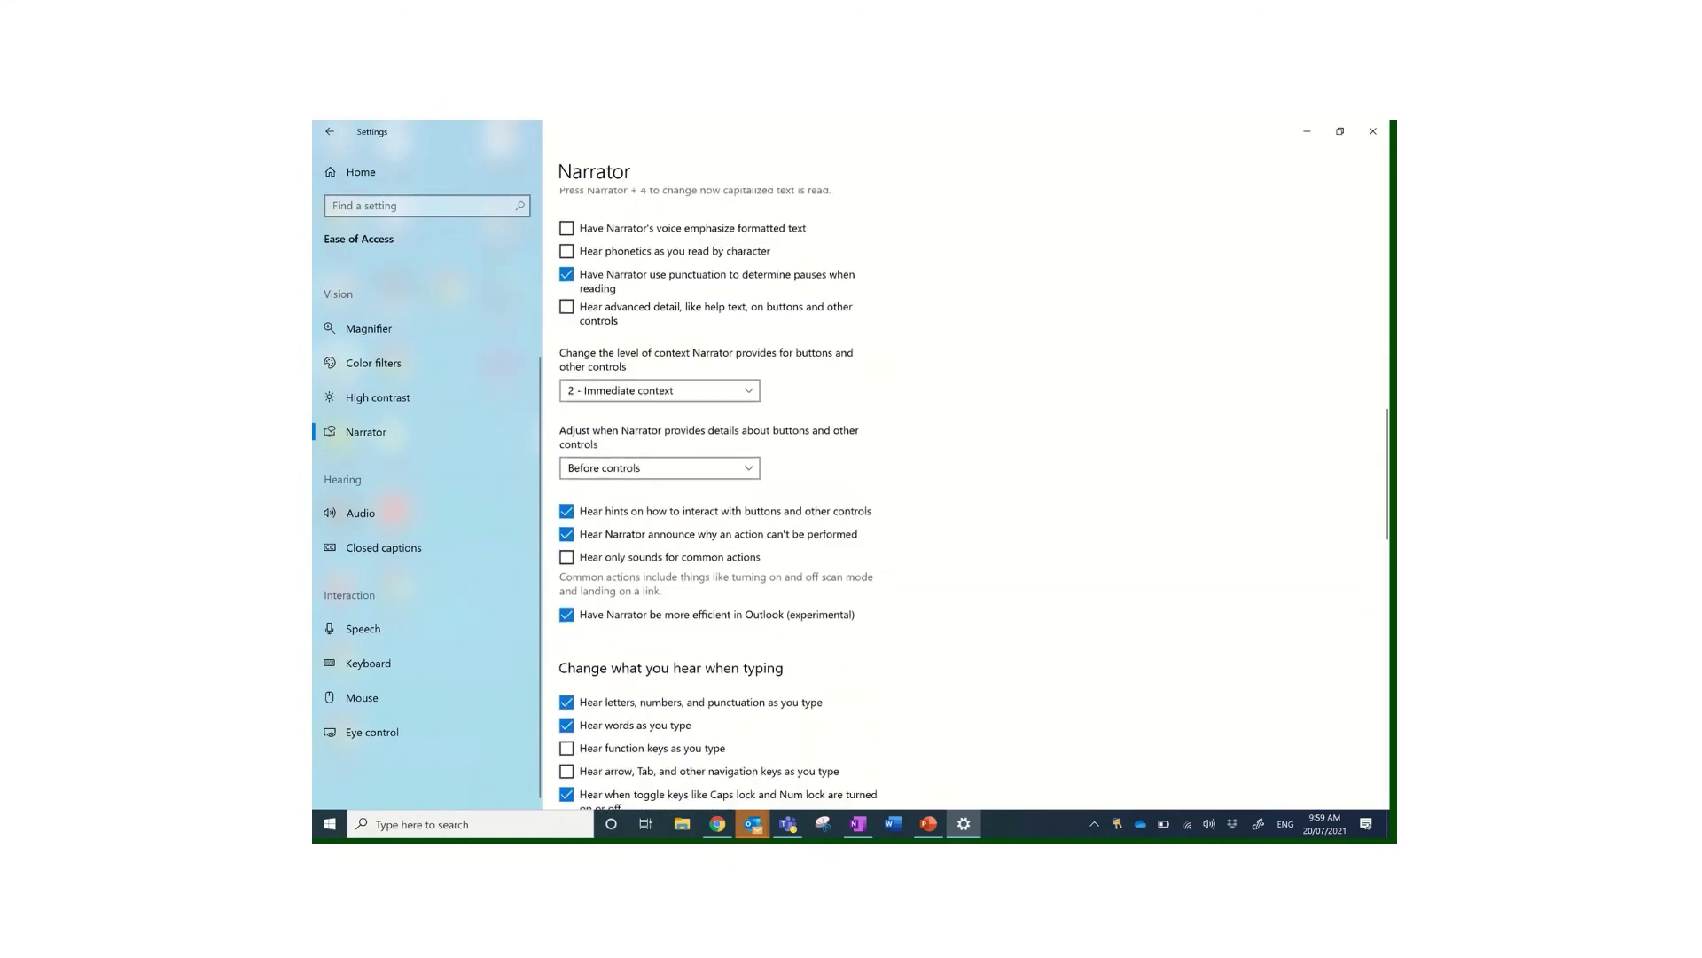
scroll(716, 498, up, 5)
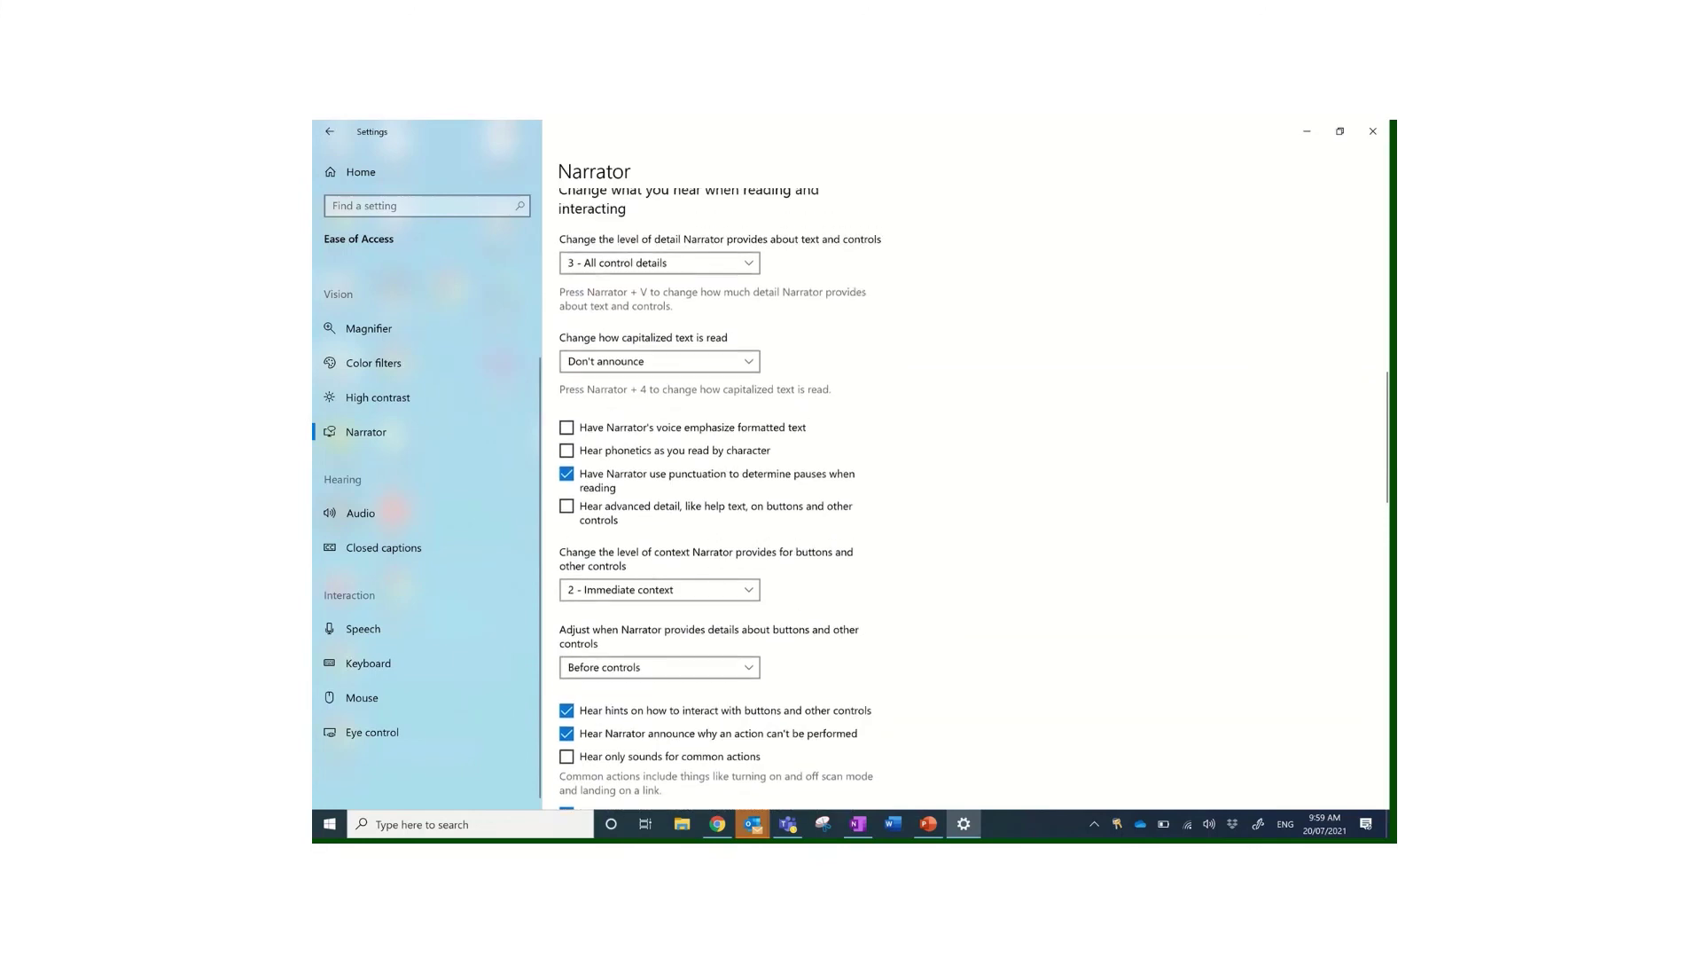